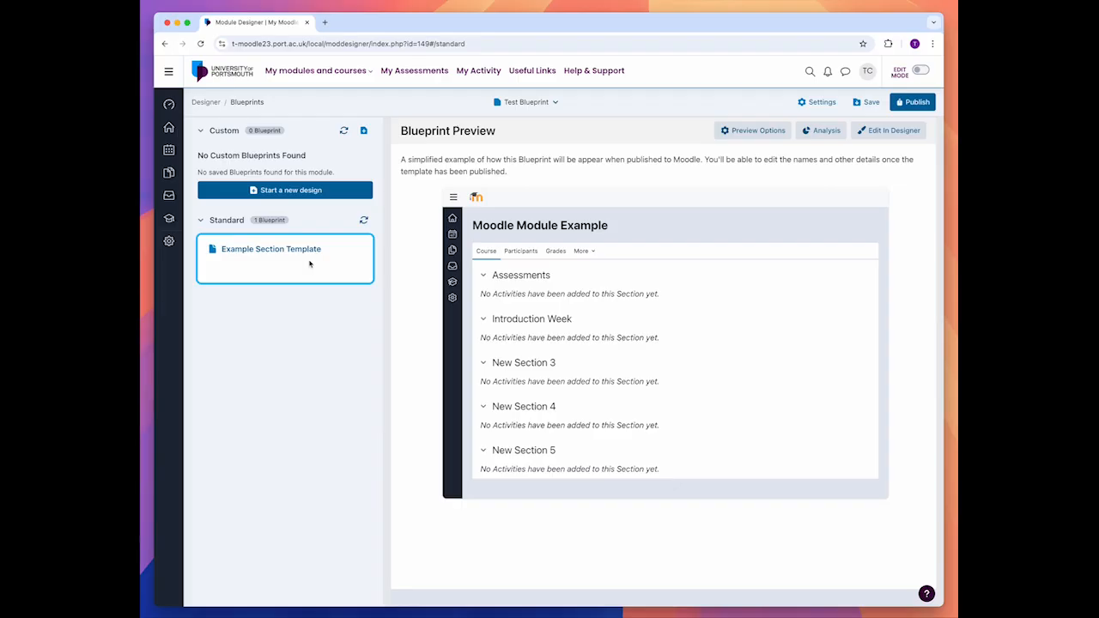
Step: Preview the standard Example Section Template blueprint and apply it to the module
left_click(310, 264)
scroll(624, 400, "down", 3)
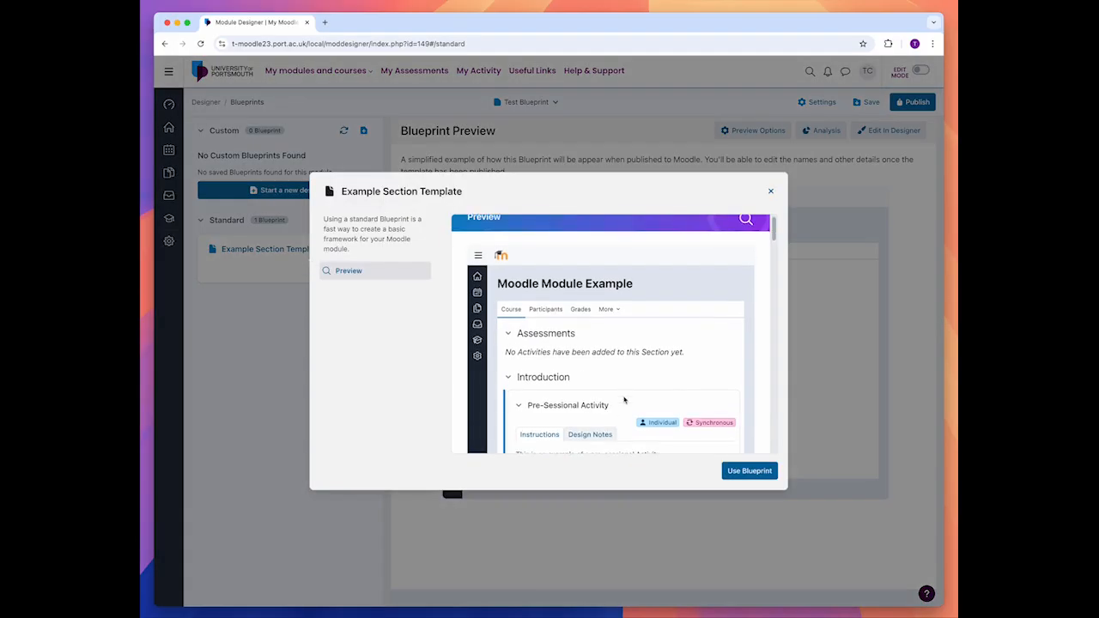
scroll(624, 400, "down", 6)
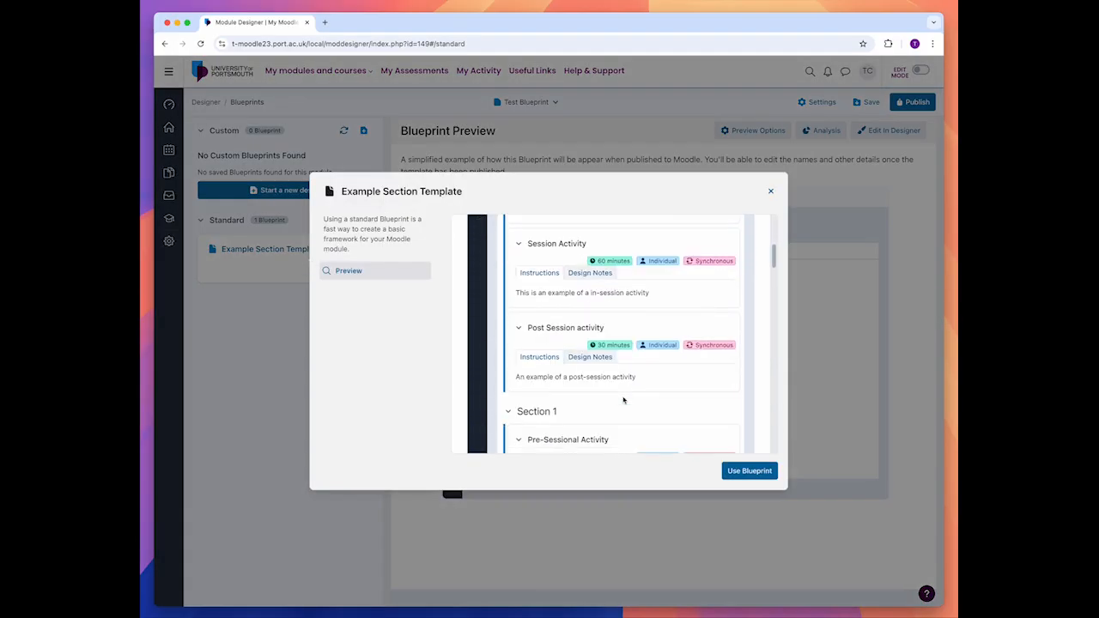
scroll(624, 400, "down", 8)
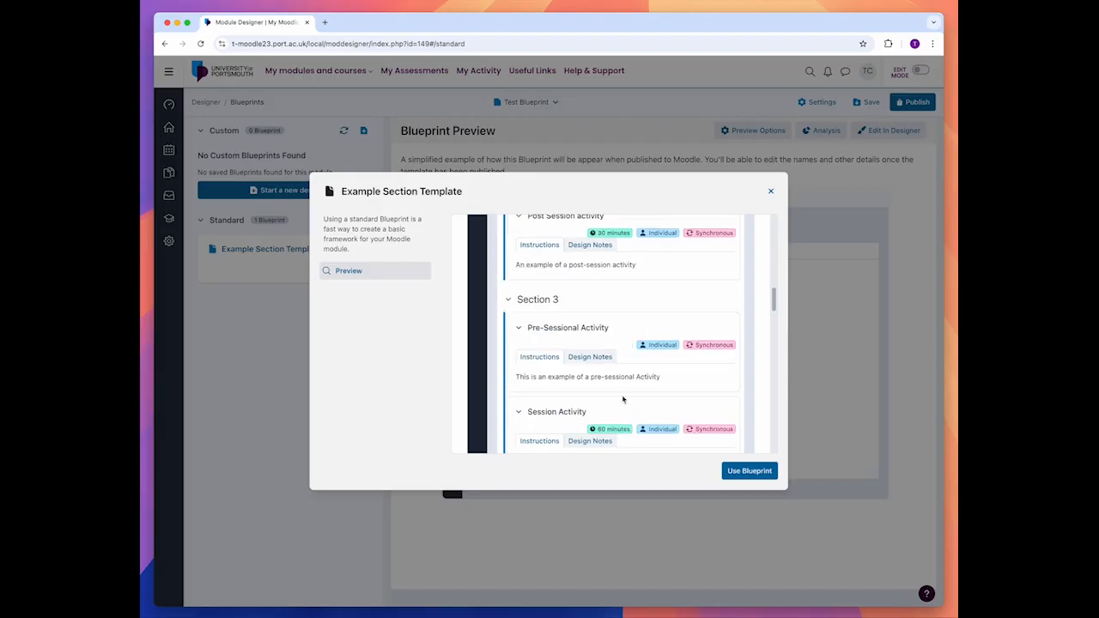
scroll(624, 400, "up", 15)
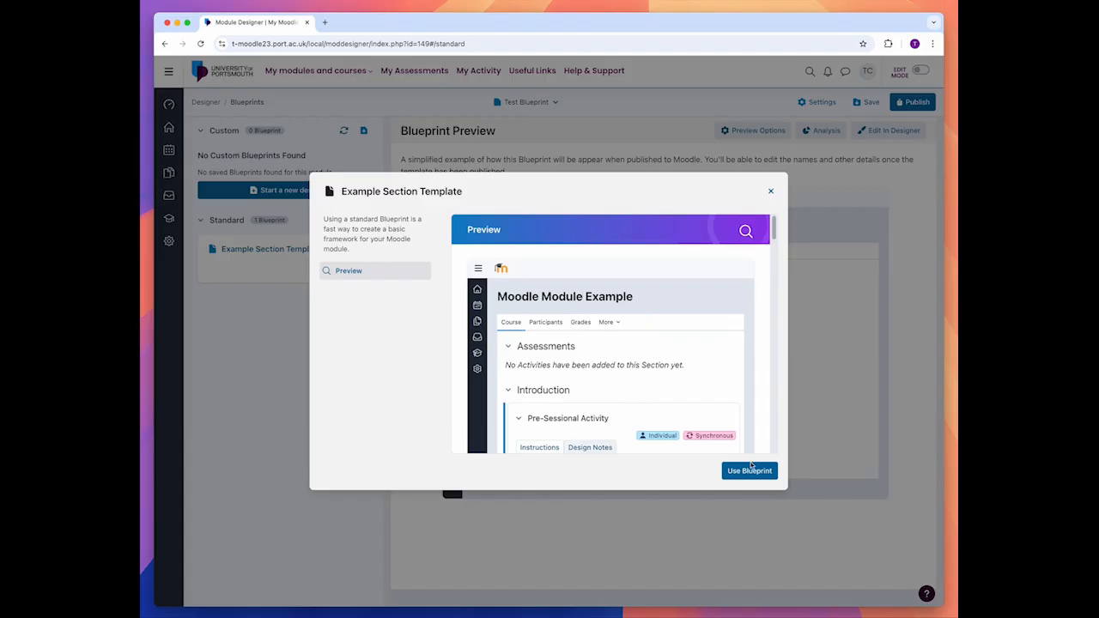
left_click(750, 469)
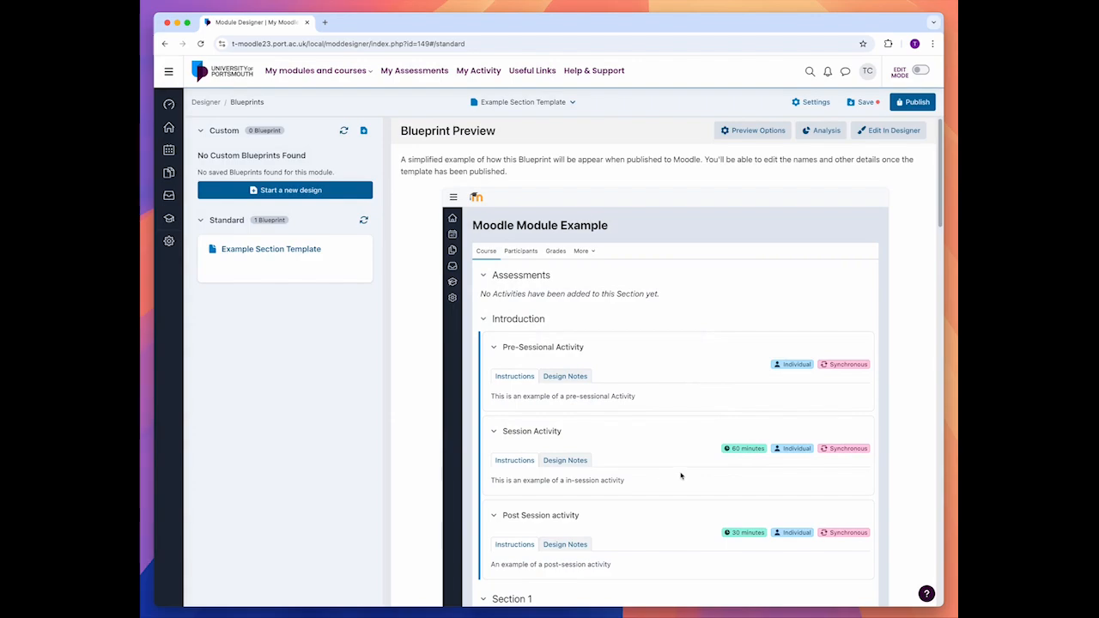
Step: Open the applied blueprint for editing in the designer and go to the section description of Introduction
scroll(577, 404, "down", 3)
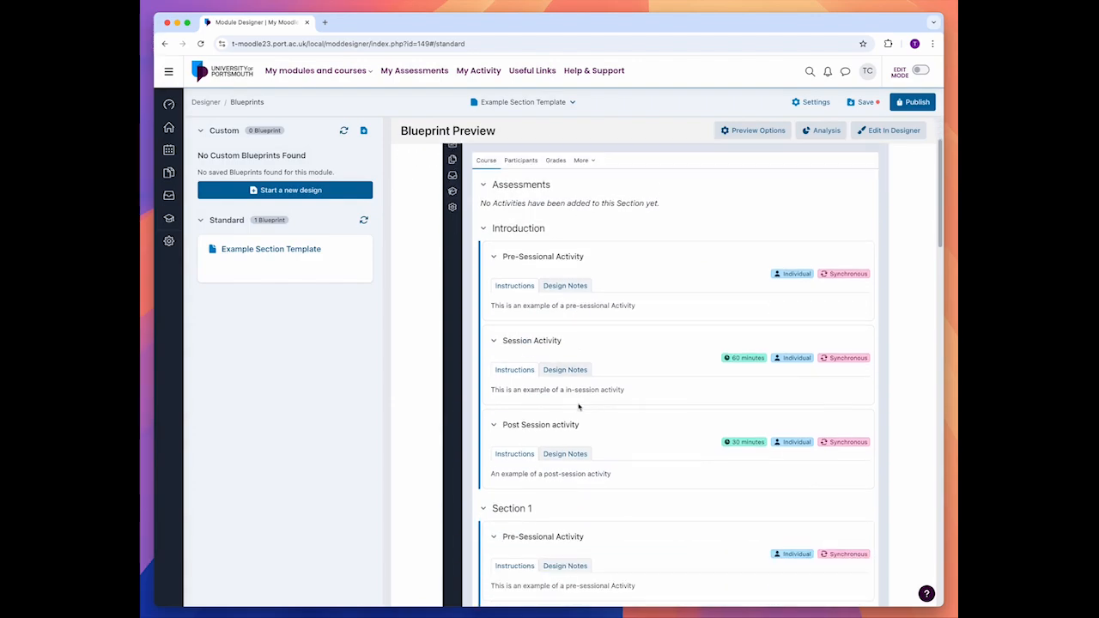
scroll(579, 408, "up", 3)
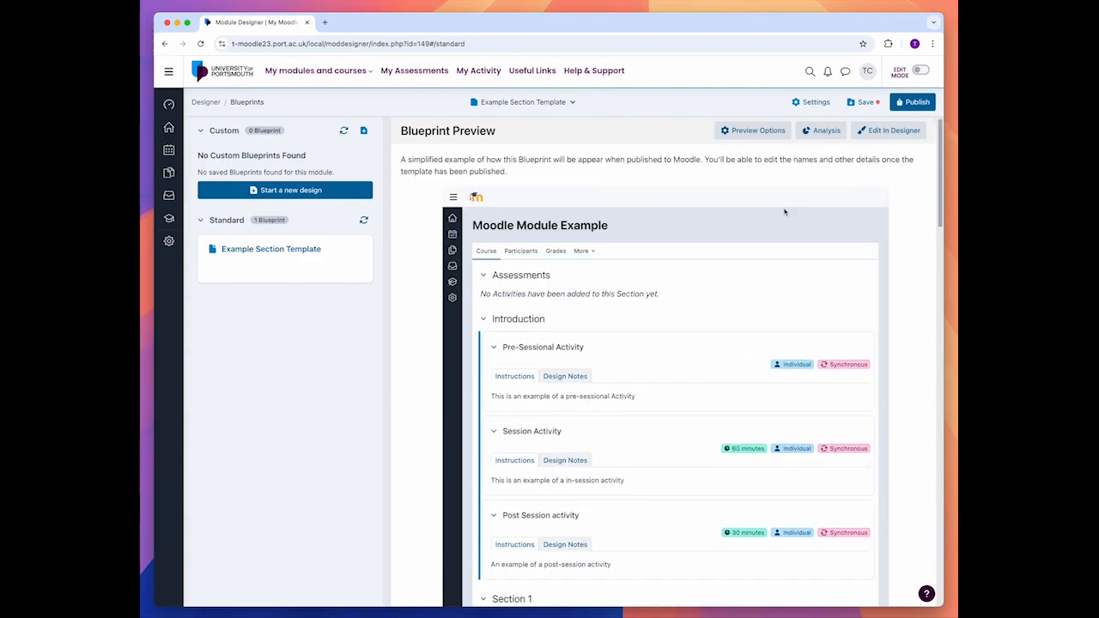
left_click(861, 134)
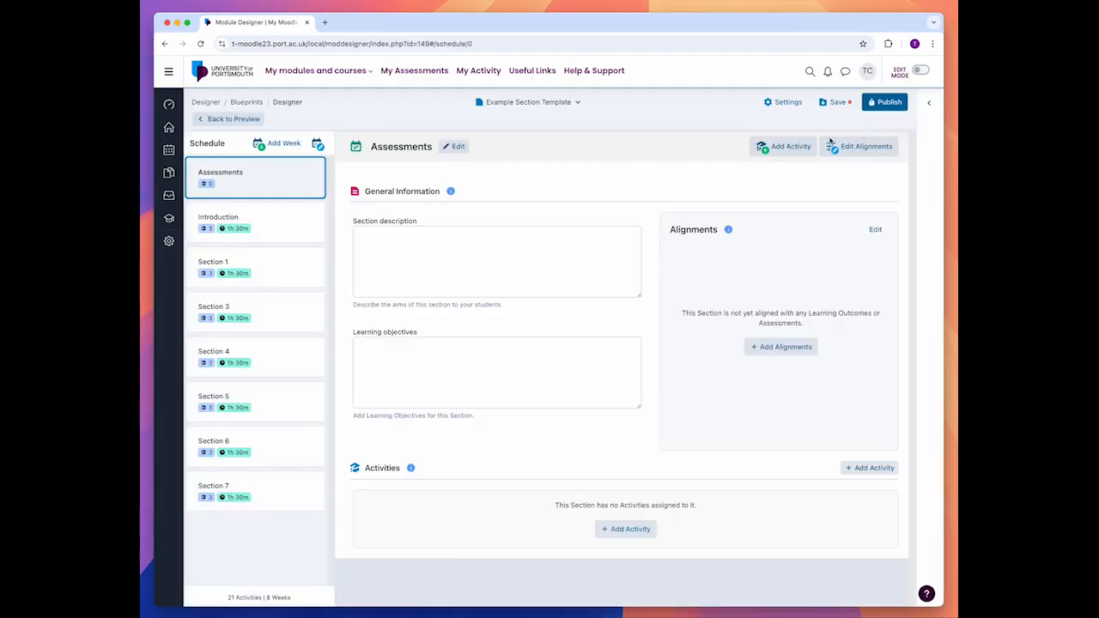
left_click(280, 229)
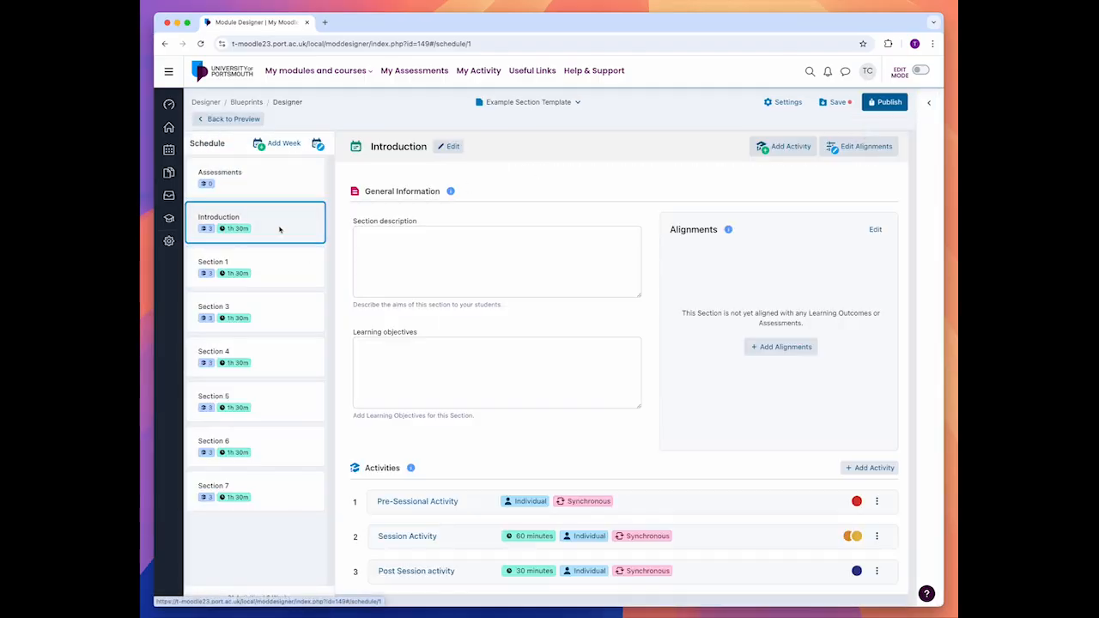
left_click(537, 296)
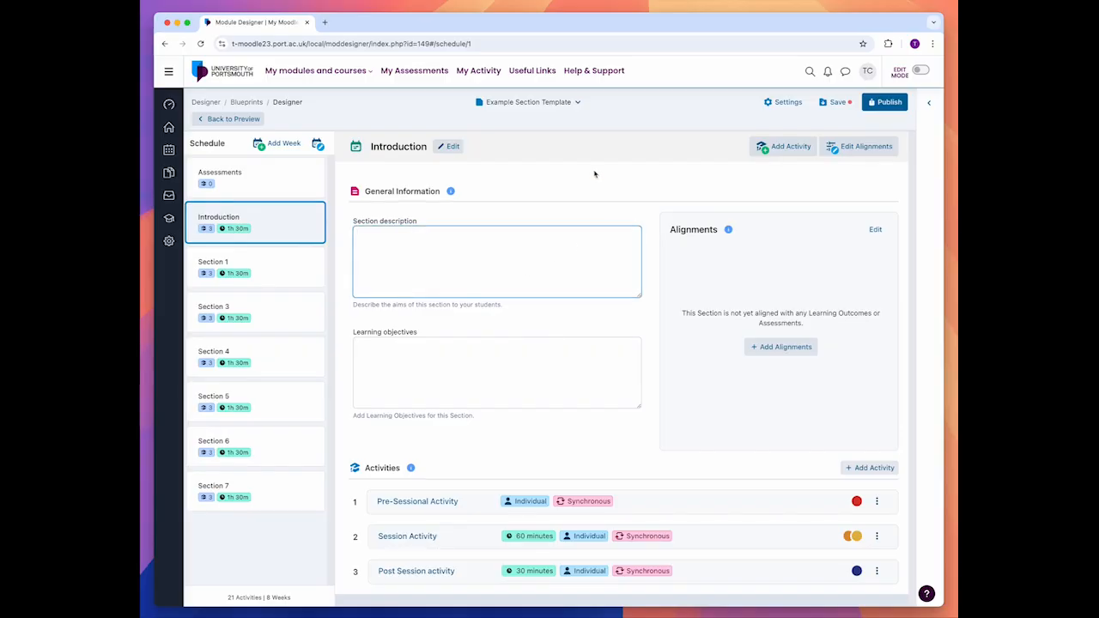
type("This week will be an int")
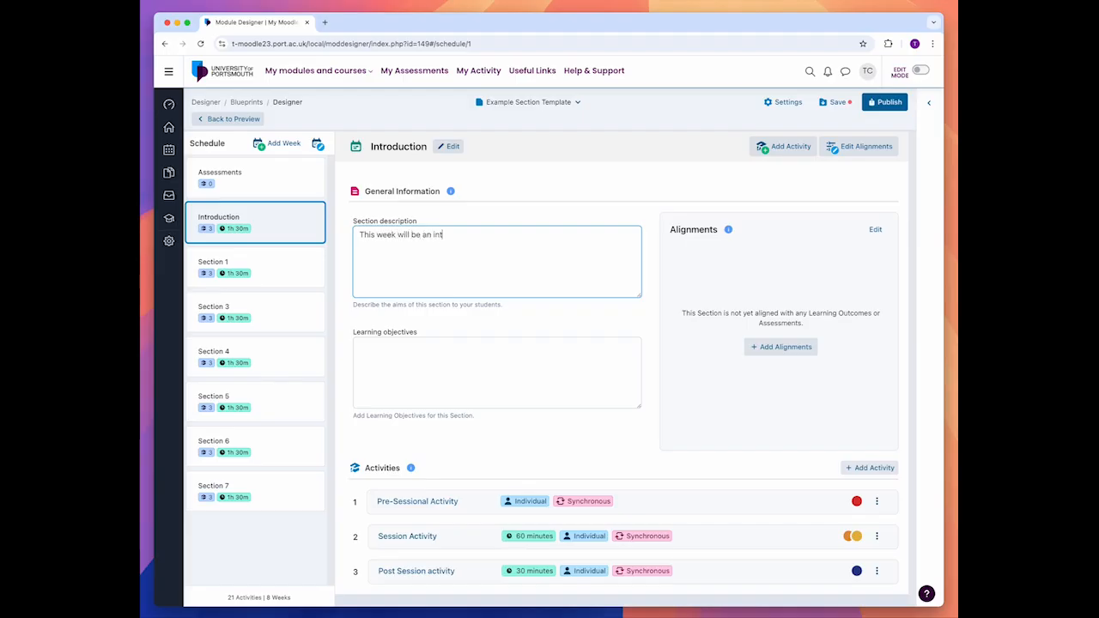
type("roduction")
left_click_drag(540, 248, 286, 218)
Step: Enter "This week will be an introduction to the topic." as the Introduction section's description
type("This ")
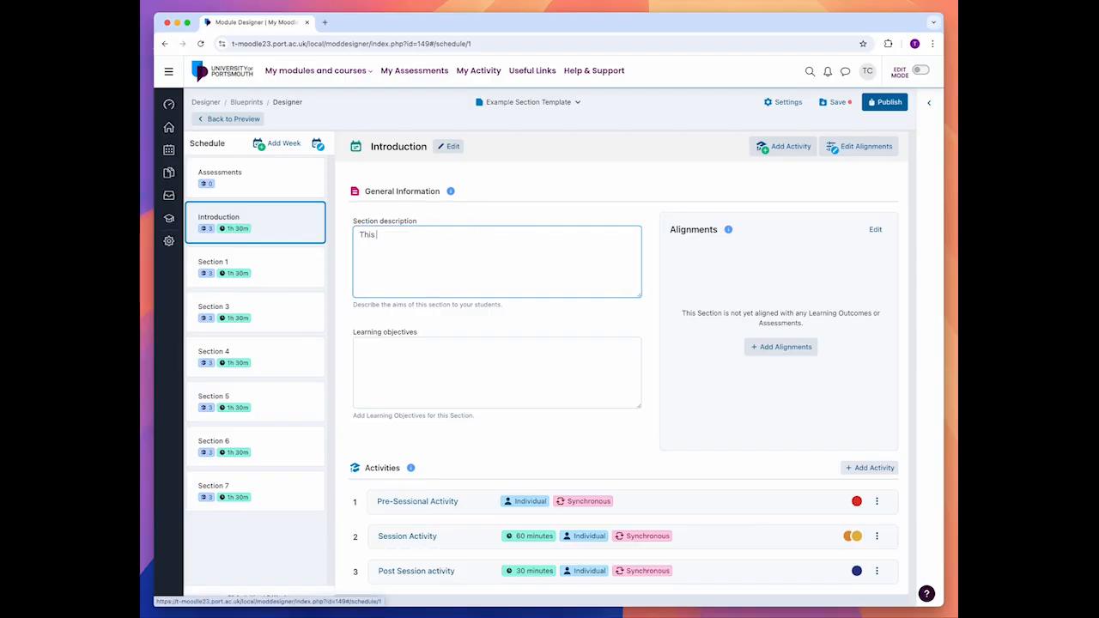
type("week will be an introduct")
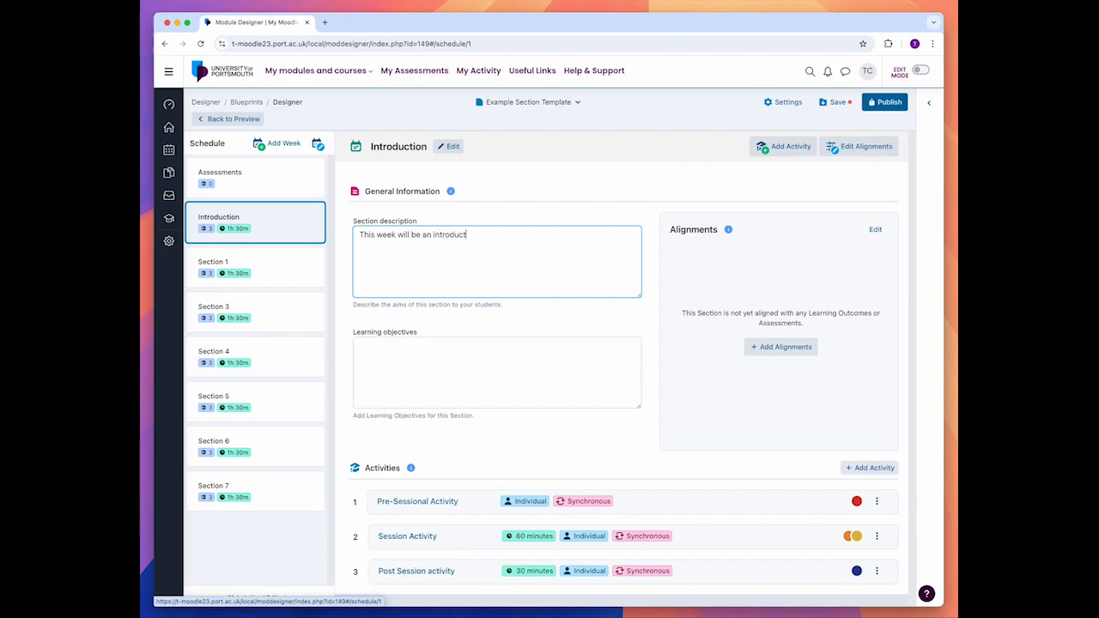
type("ion to the topic.")
left_click(418, 360)
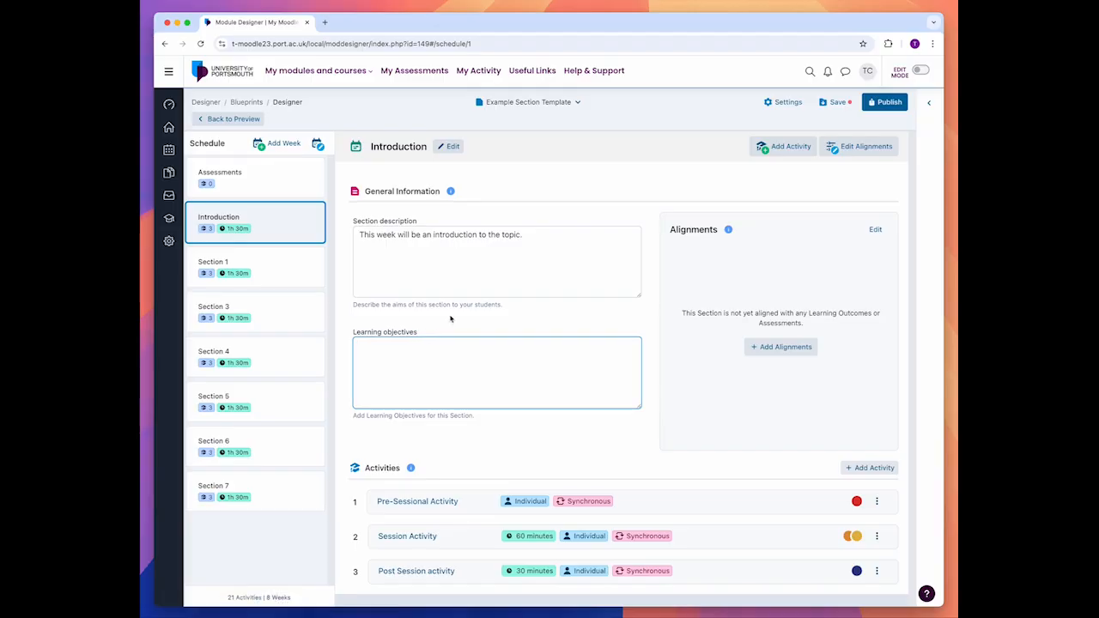
Step: Align the Introduction section with learning outcomes 1 and 3 and the Artefact 2 marketing proposal assessment, and save the alignments
left_click(773, 347)
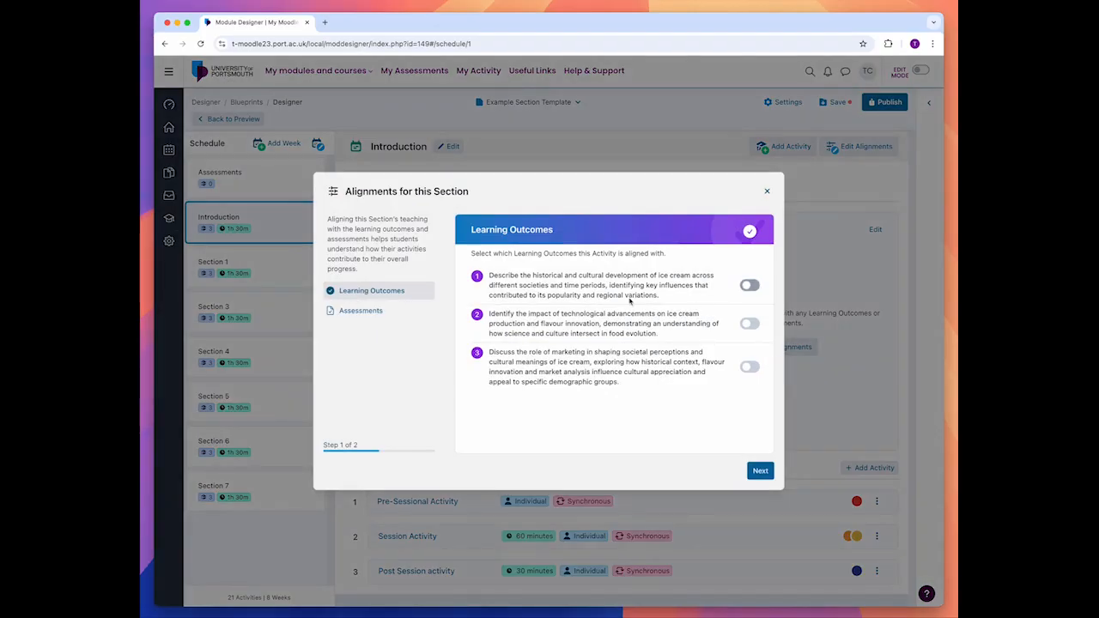
left_click(629, 299)
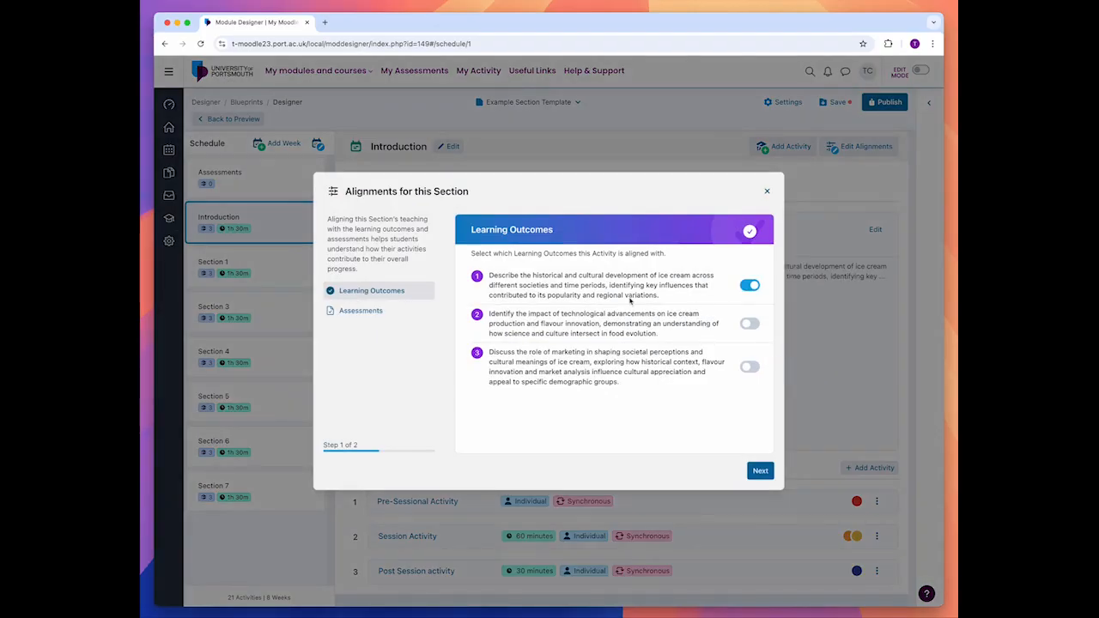
left_click(563, 374)
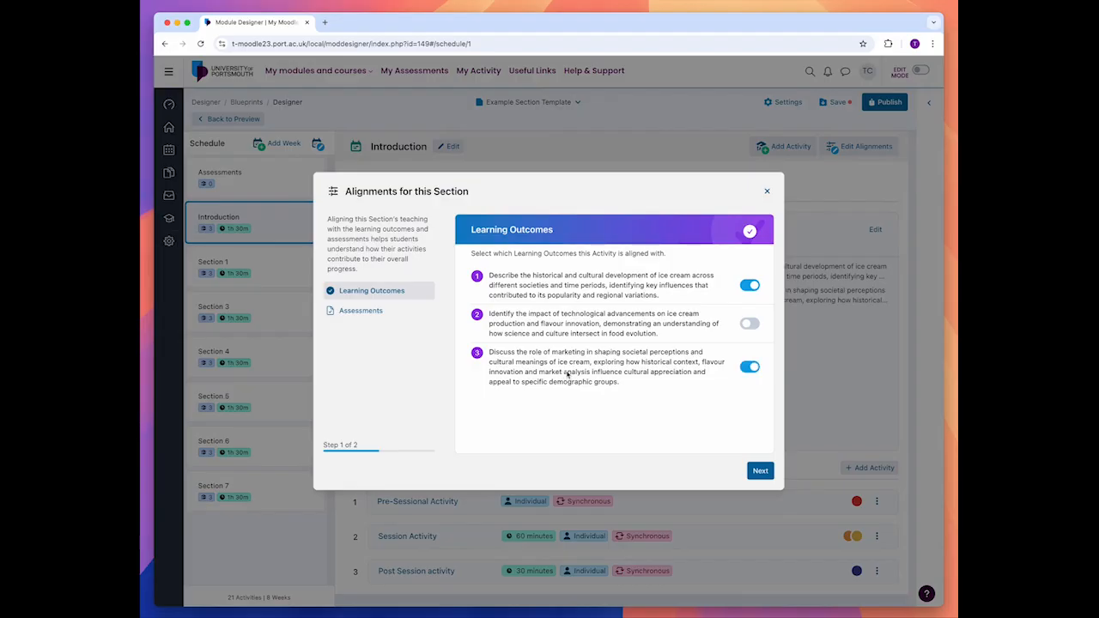
left_click(401, 314)
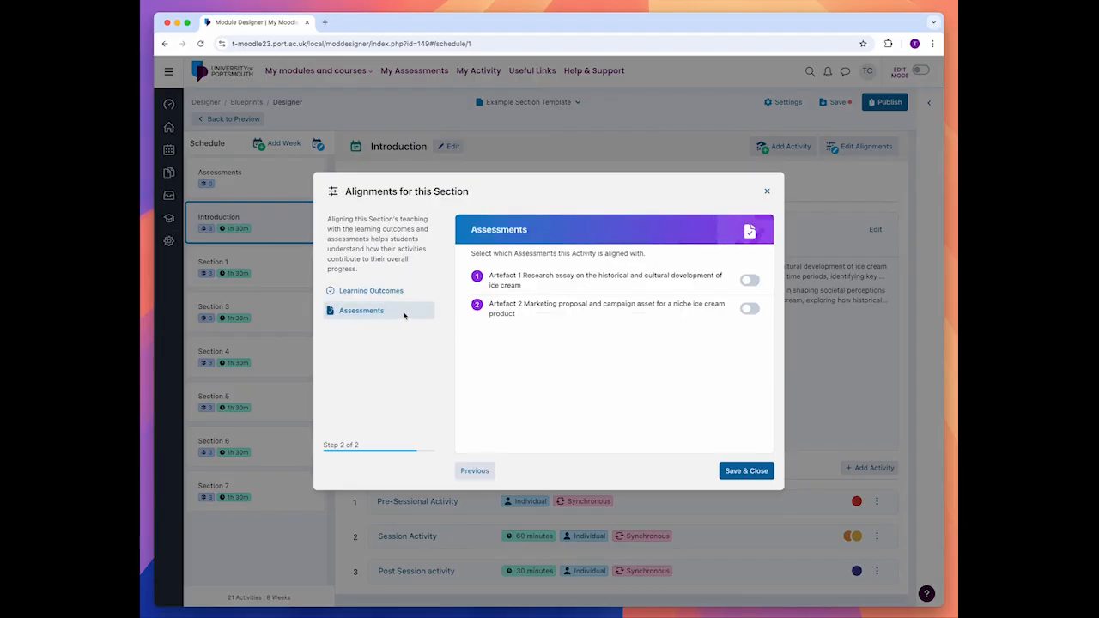
left_click(511, 313)
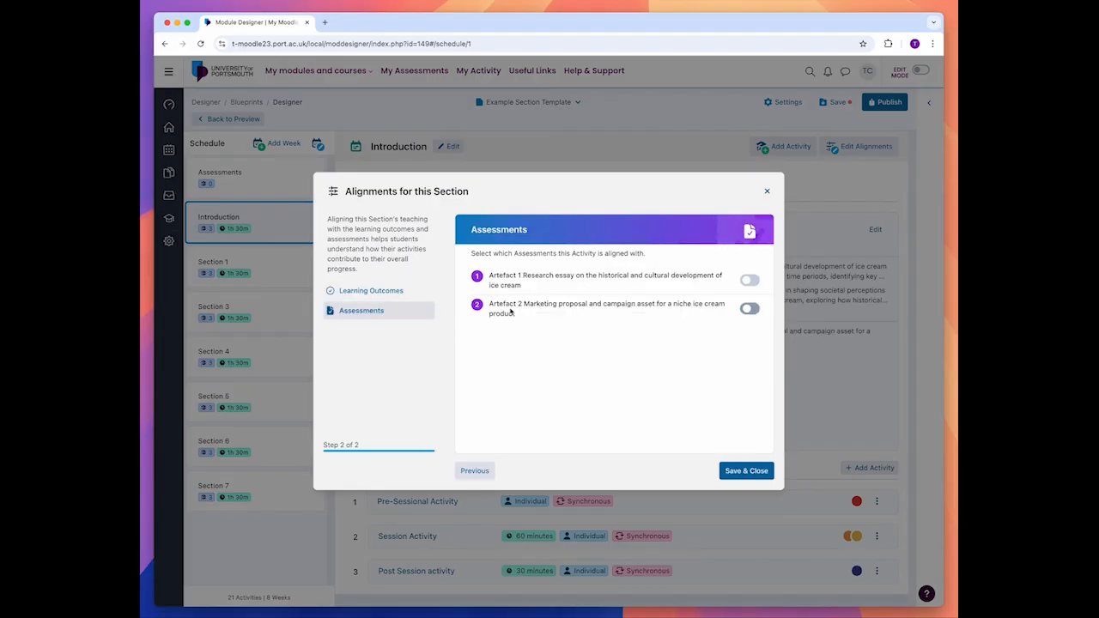
left_click(740, 470)
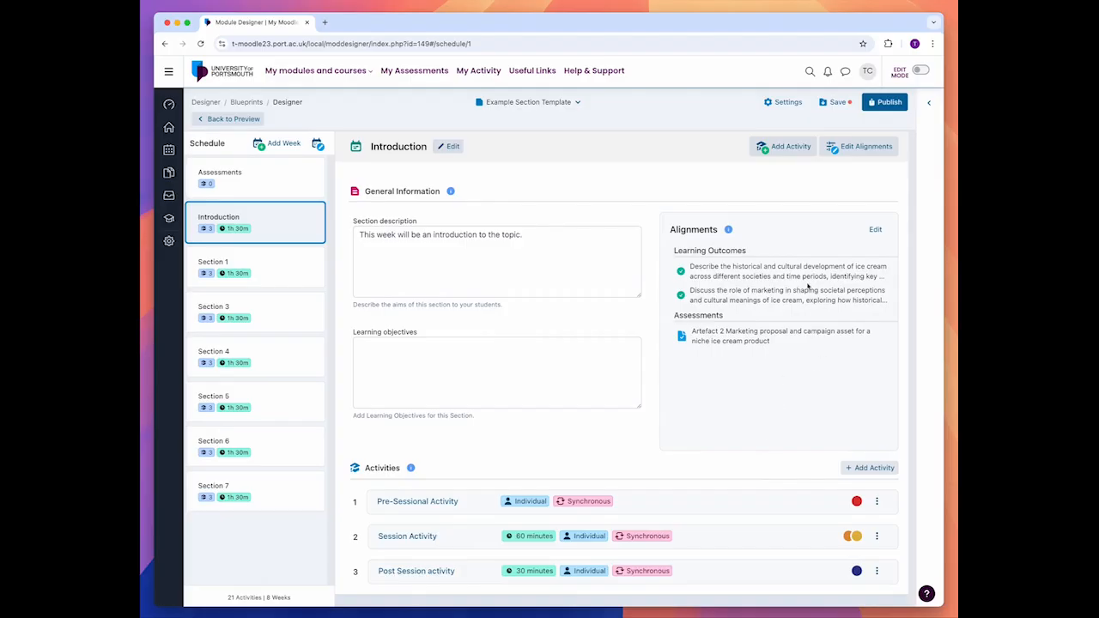
Step: Set the Introduction section's Pre-Sessional Activity to a duration of 30 minutes, individual, with asynchronous learning enabled
left_click(690, 501)
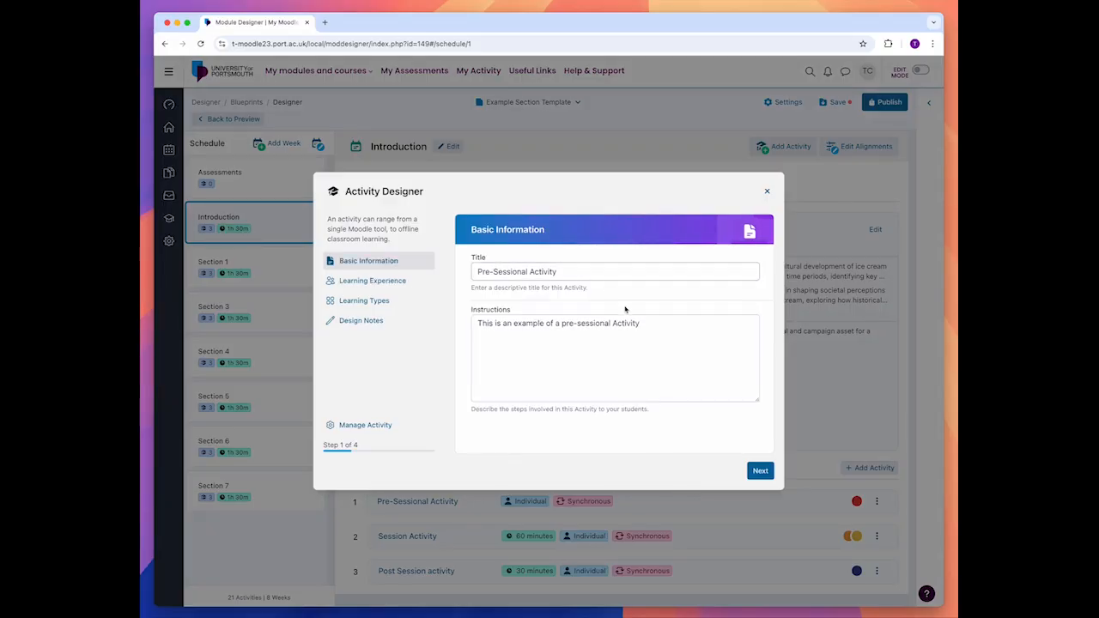
left_click(397, 283)
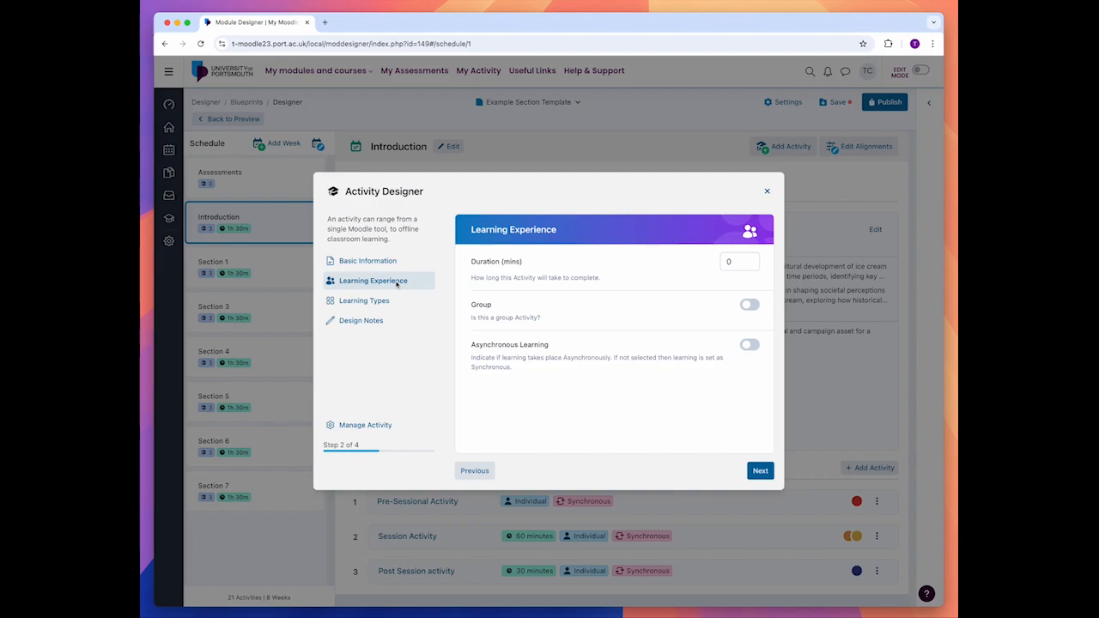
double_click(728, 262)
type("30")
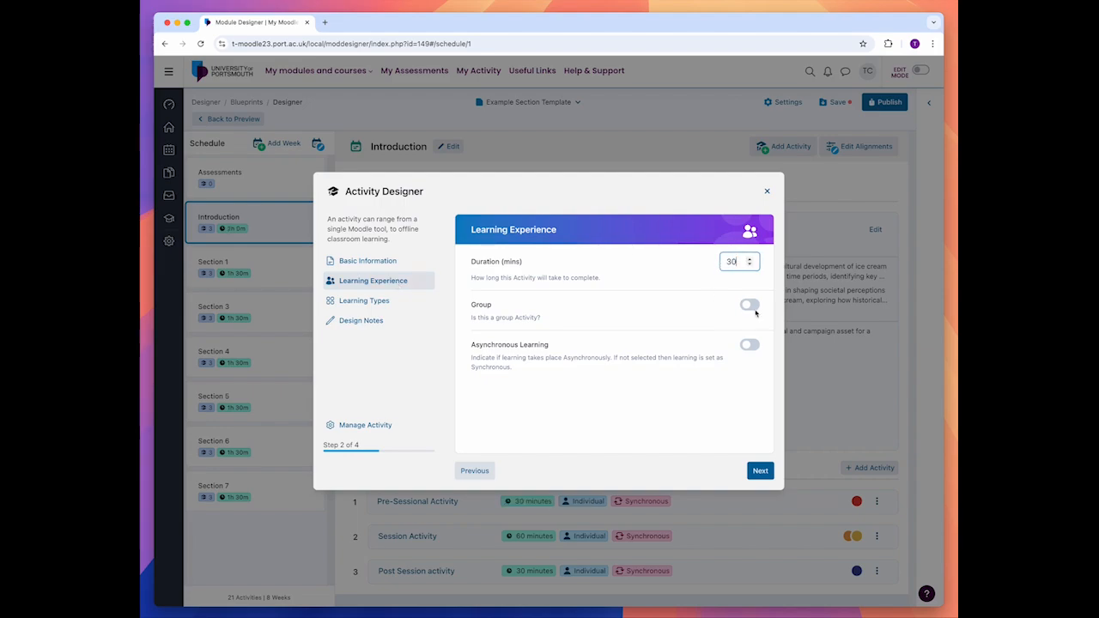
left_click(487, 306)
left_click(487, 306)
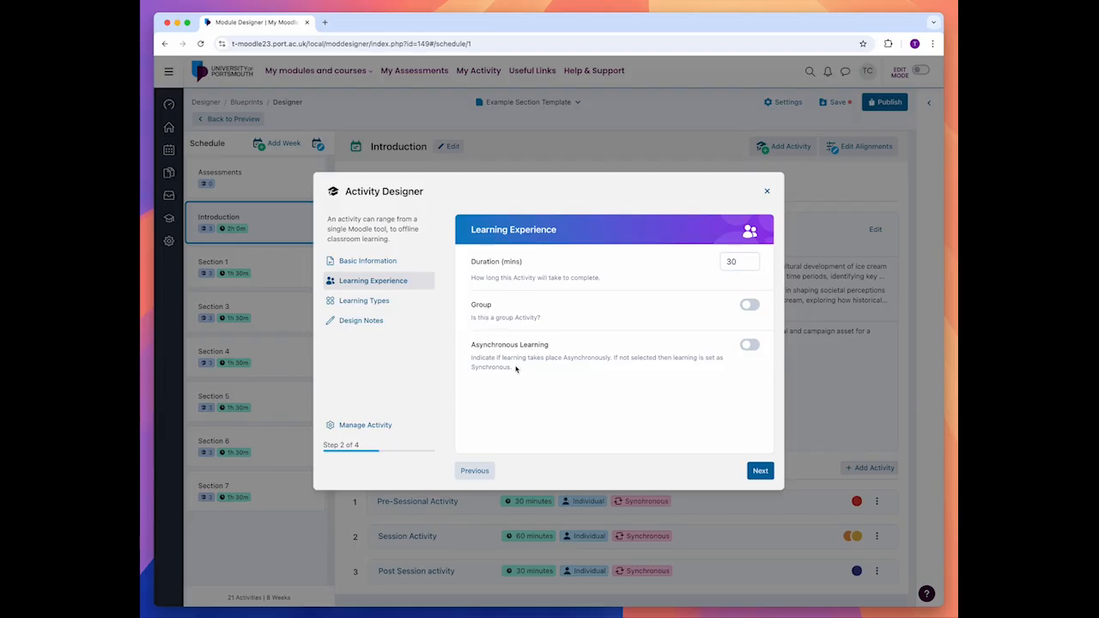
left_click(485, 346)
Step: Review the Pre-Sessional Activity's learning types and design notes, and save the activity
left_click(401, 304)
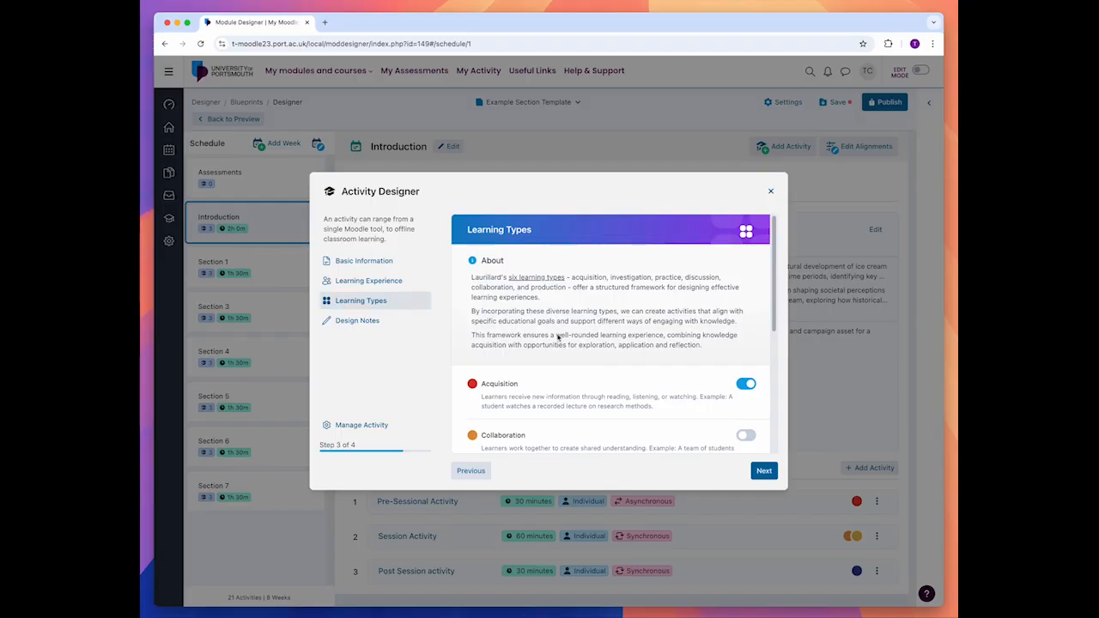
scroll(558, 337, "down", 1)
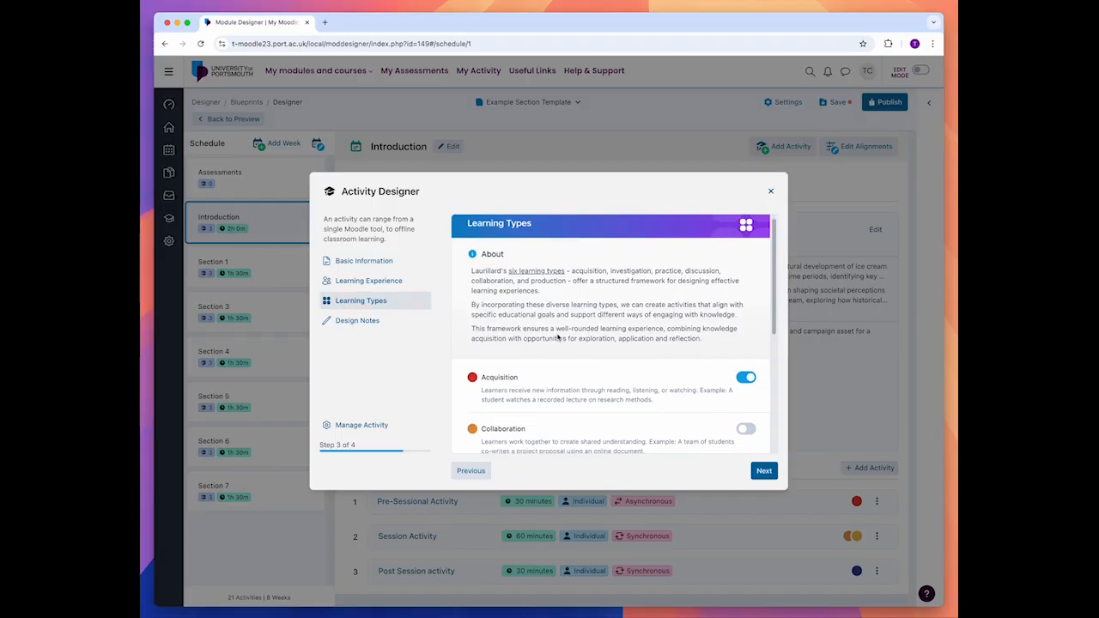
scroll(557, 337, "down", 2)
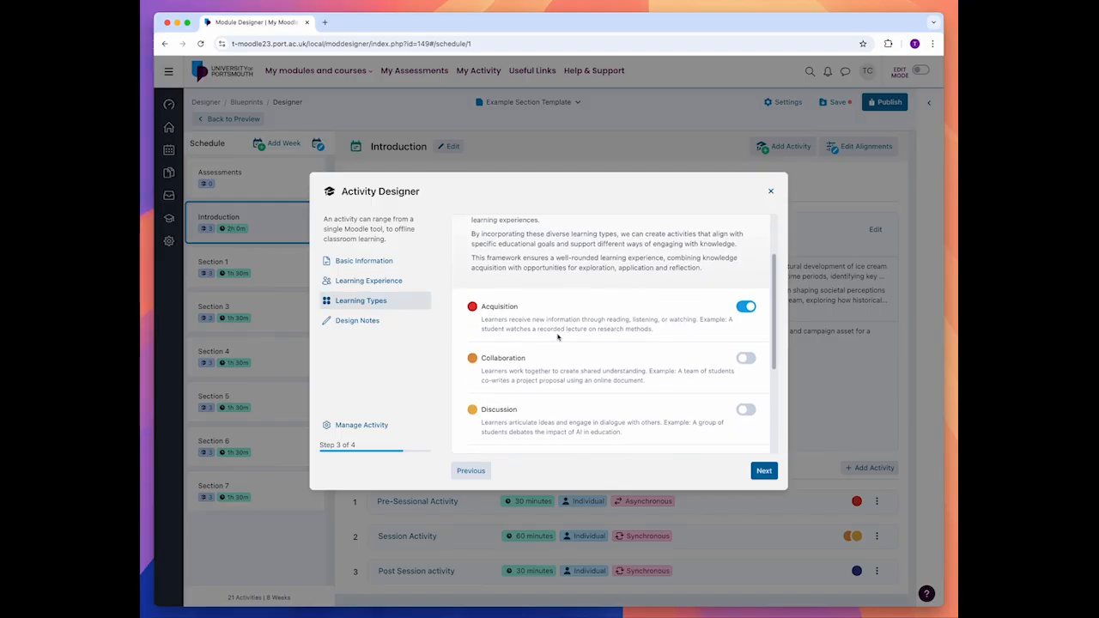
scroll(557, 338, "down", 3)
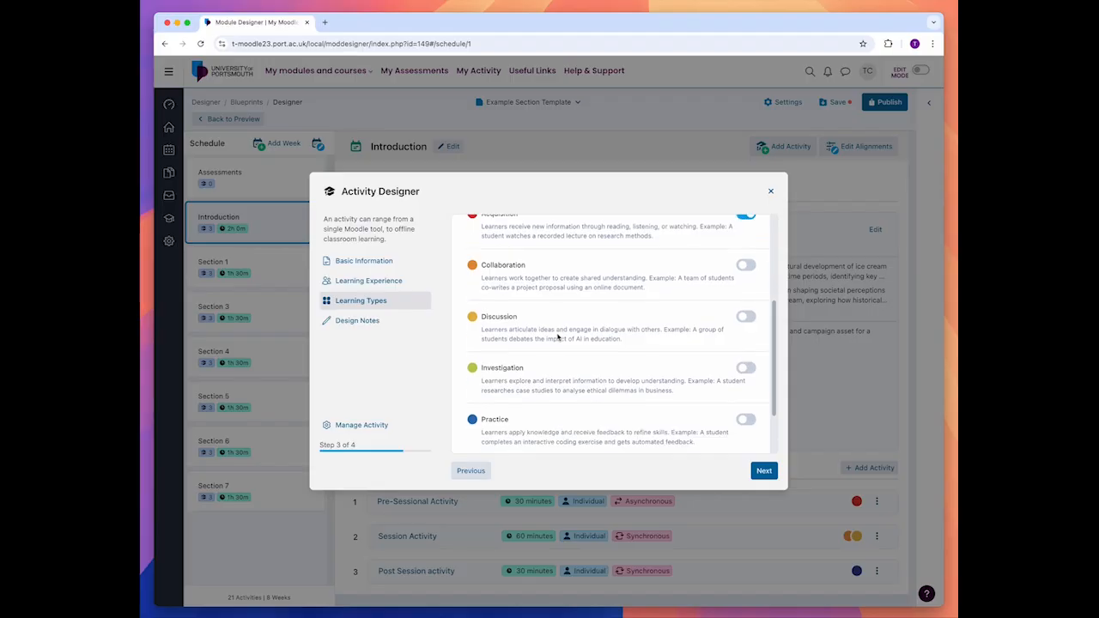
scroll(557, 338, "down", 1)
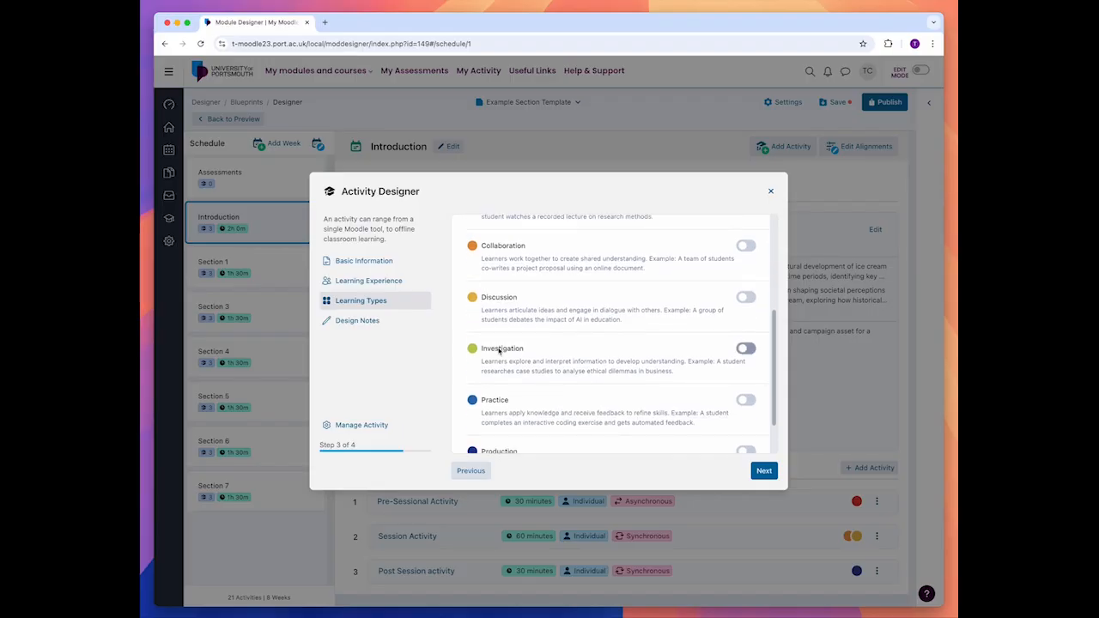
scroll(541, 318, "up", 2)
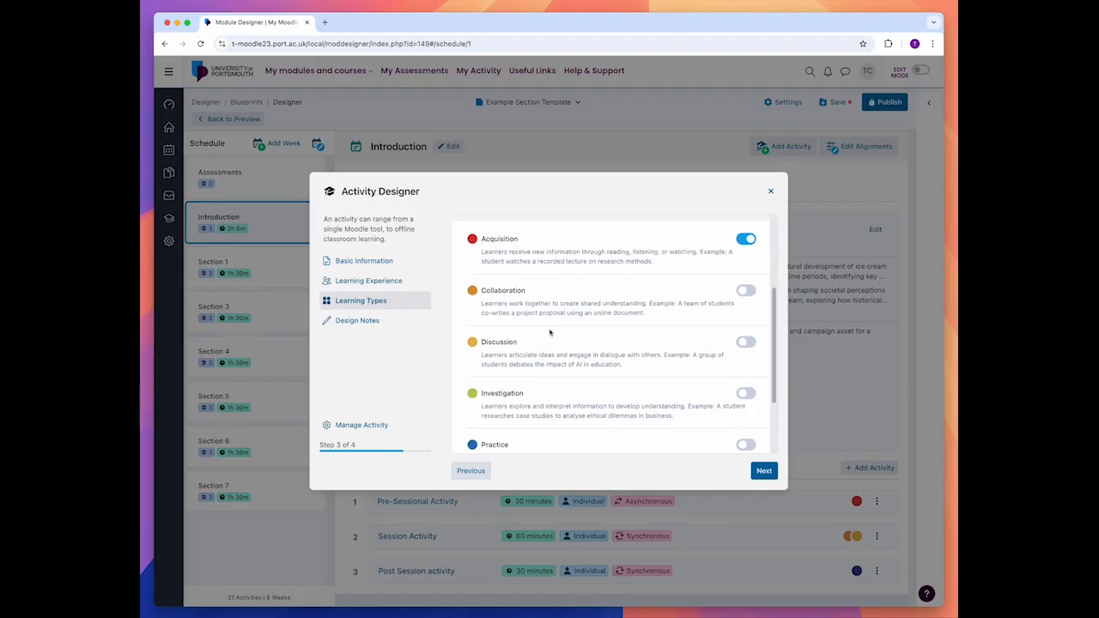
left_click(763, 471)
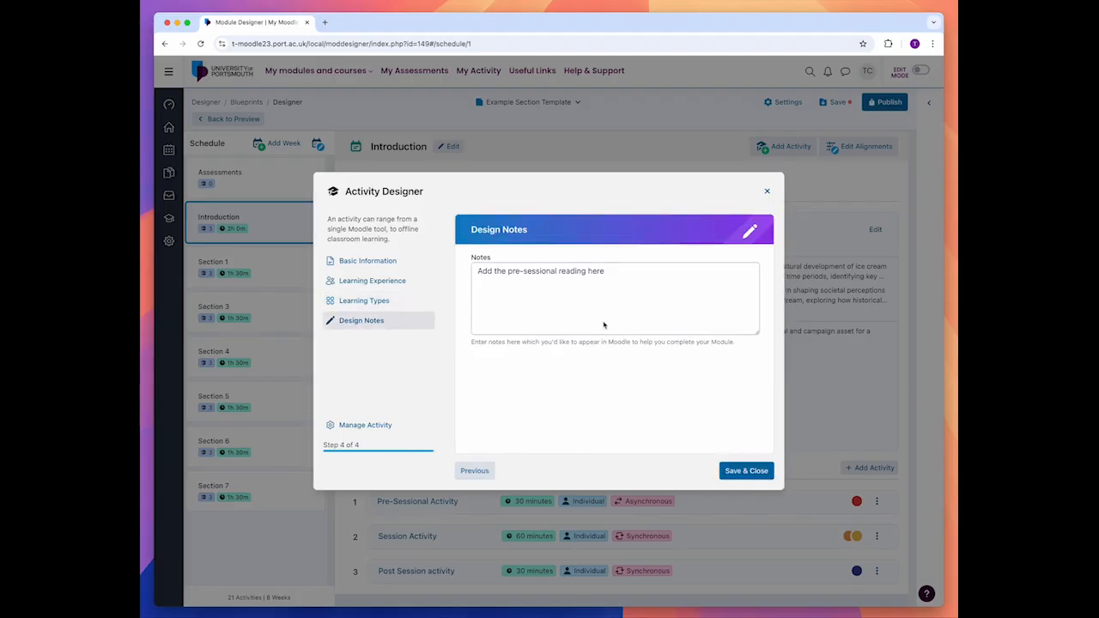
left_click(607, 281)
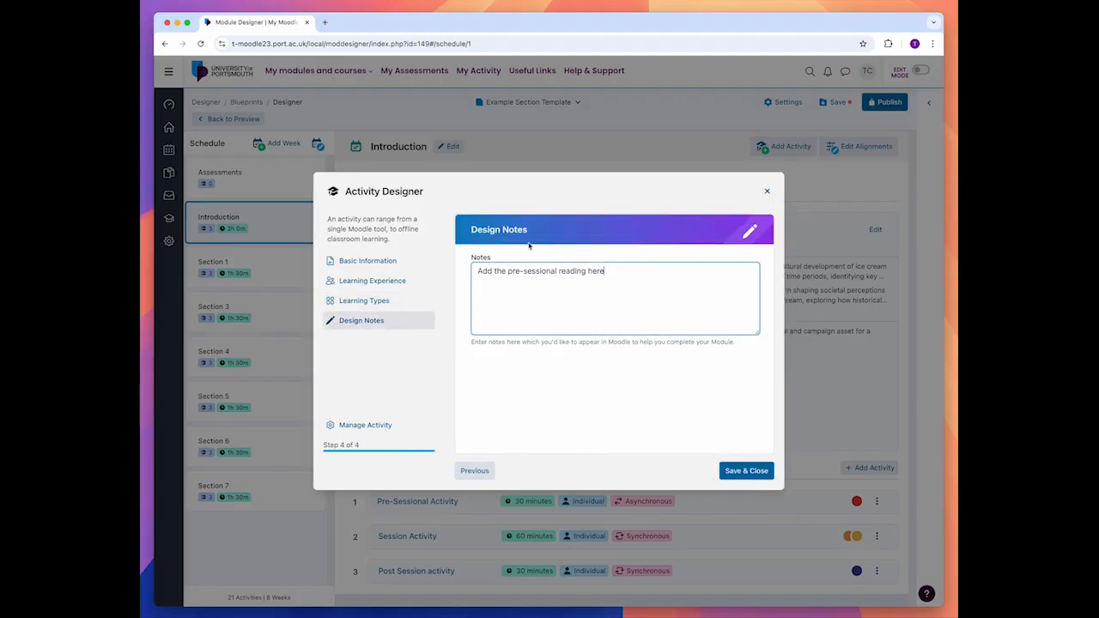
left_click(760, 472)
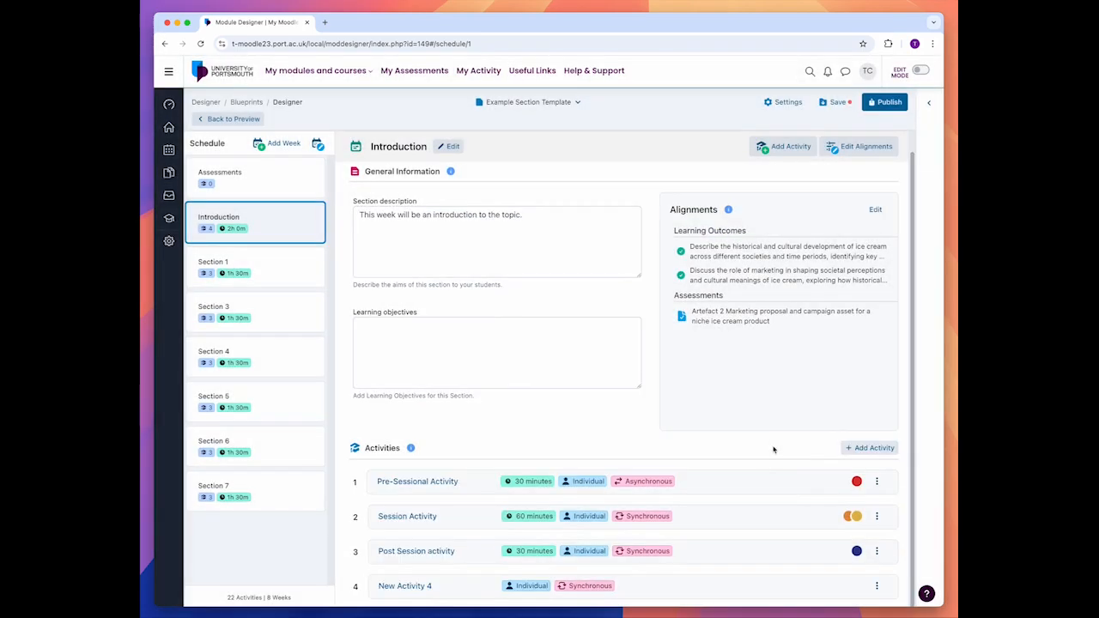
Step: Review the basic information and learning experience settings of New Activity 4 in the Introduction section
left_click(627, 587)
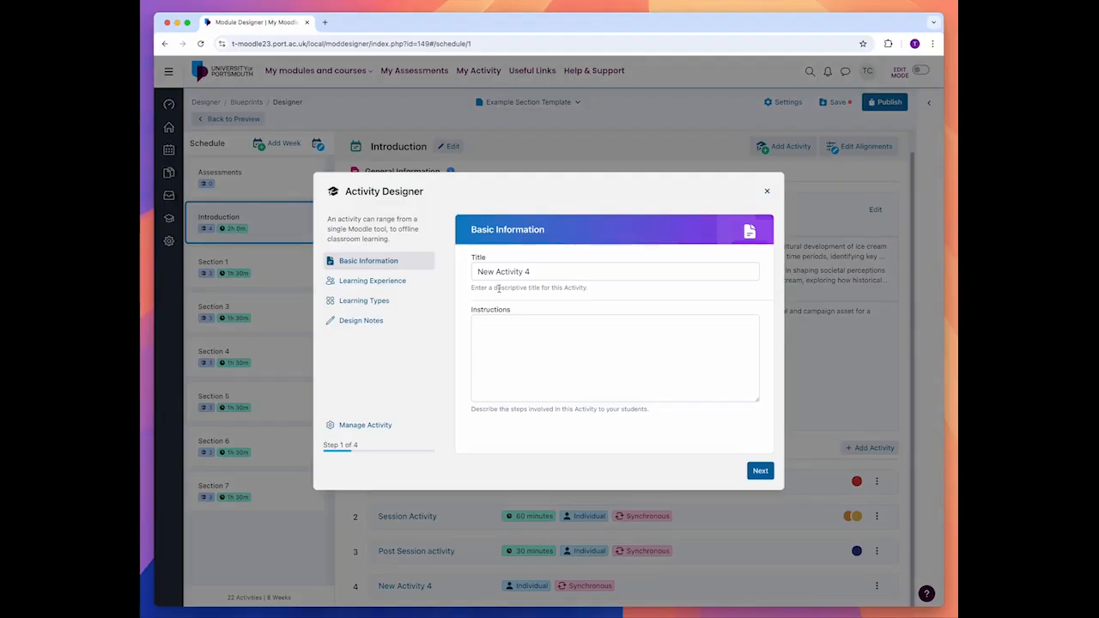
triple_click(534, 272)
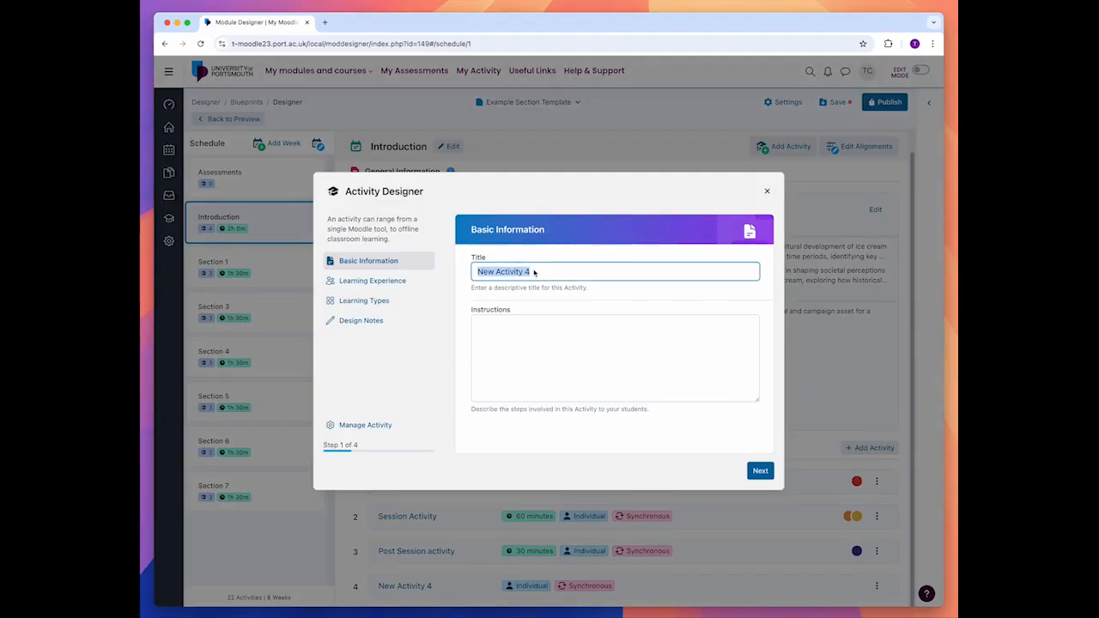
left_click(388, 281)
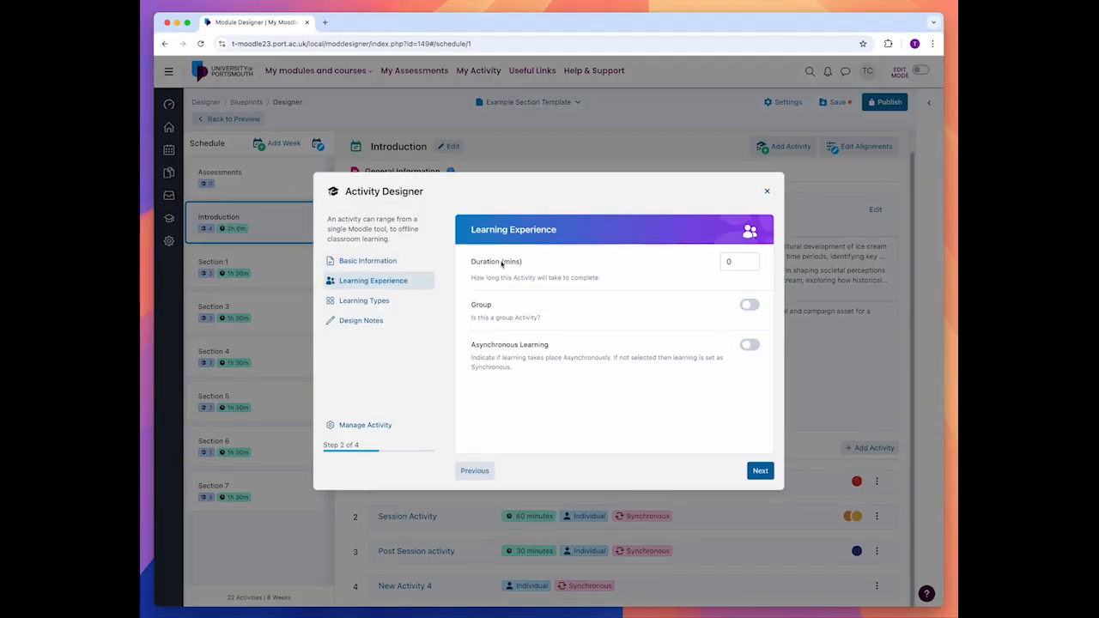
left_click(767, 190)
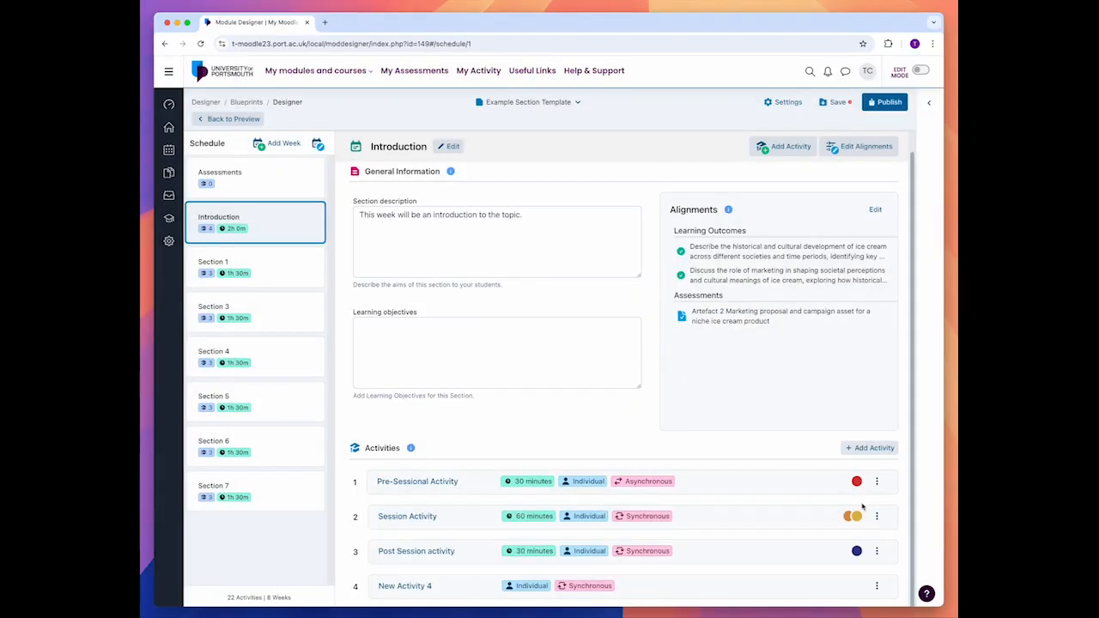
Step: Delete New Activity 4 from the Introduction section's activities
left_click(877, 585)
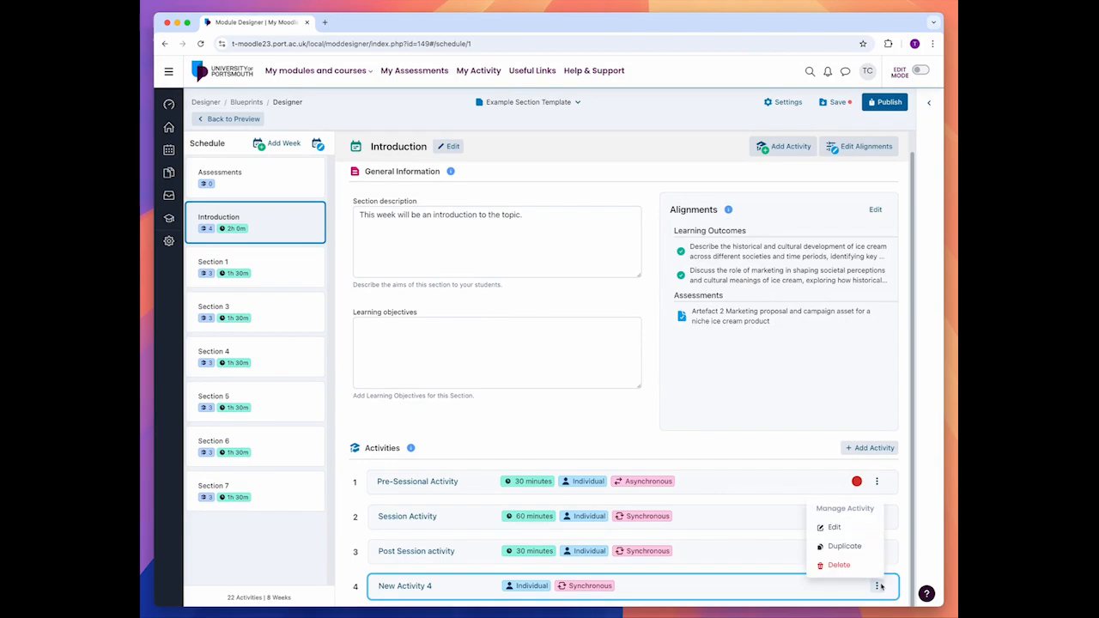
left_click(865, 567)
left_click(618, 370)
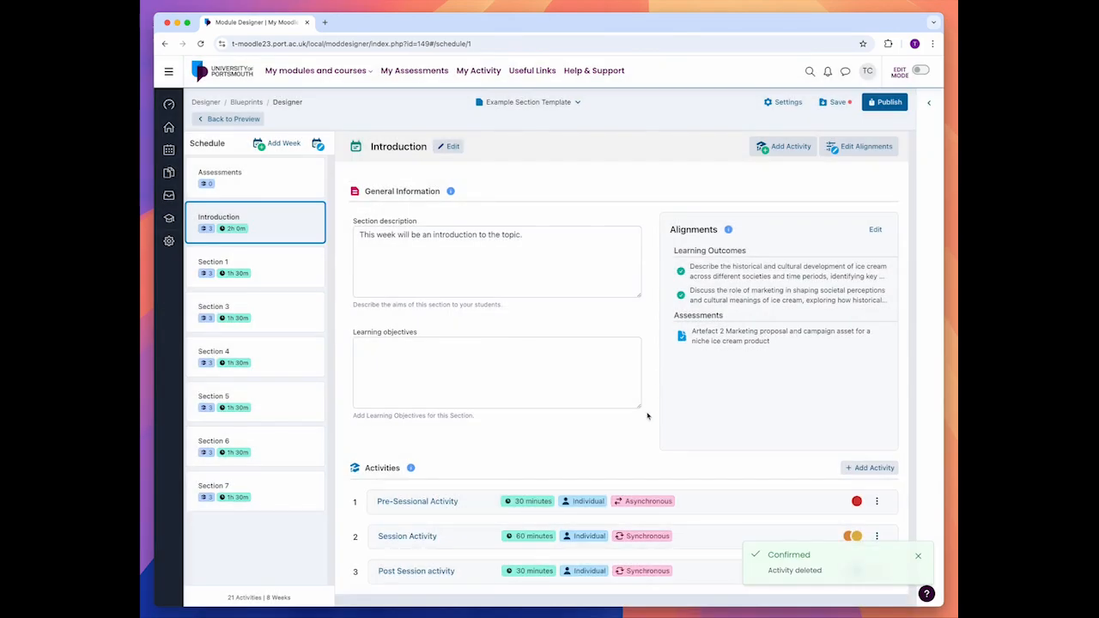
Step: Delete the Post Session activity from Section 1 and save the blueprint
left_click(290, 276)
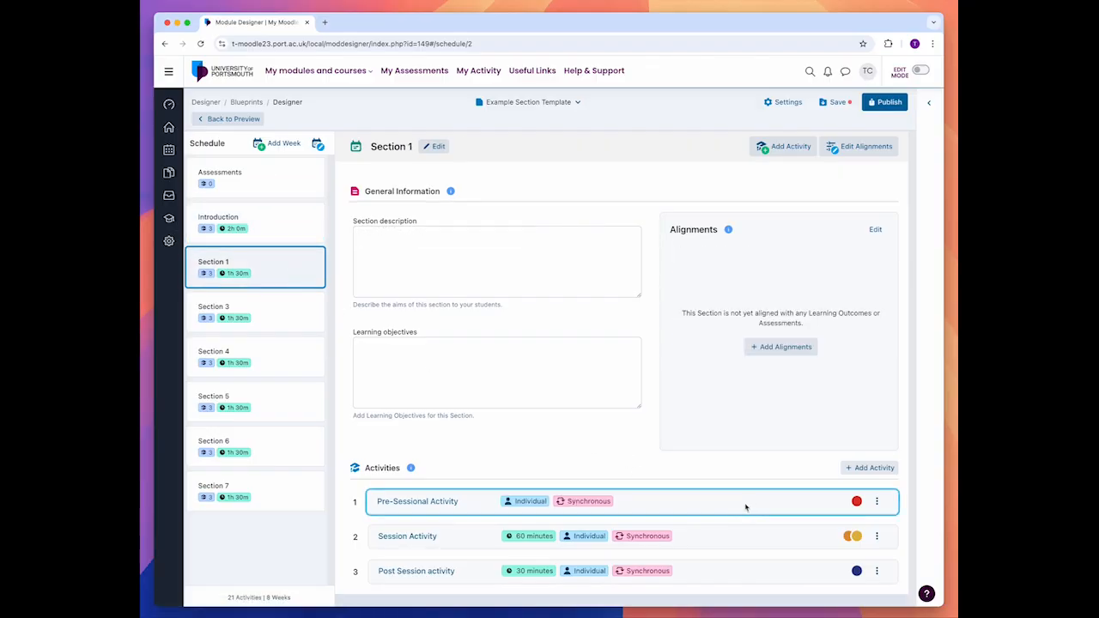
left_click(877, 572)
left_click(862, 551)
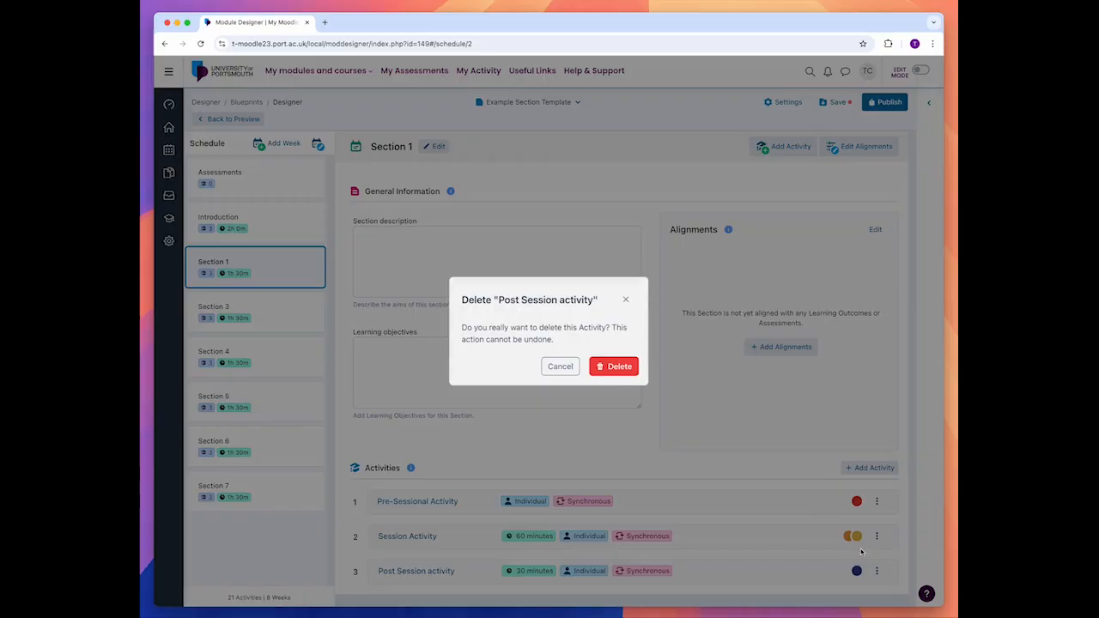
left_click(611, 370)
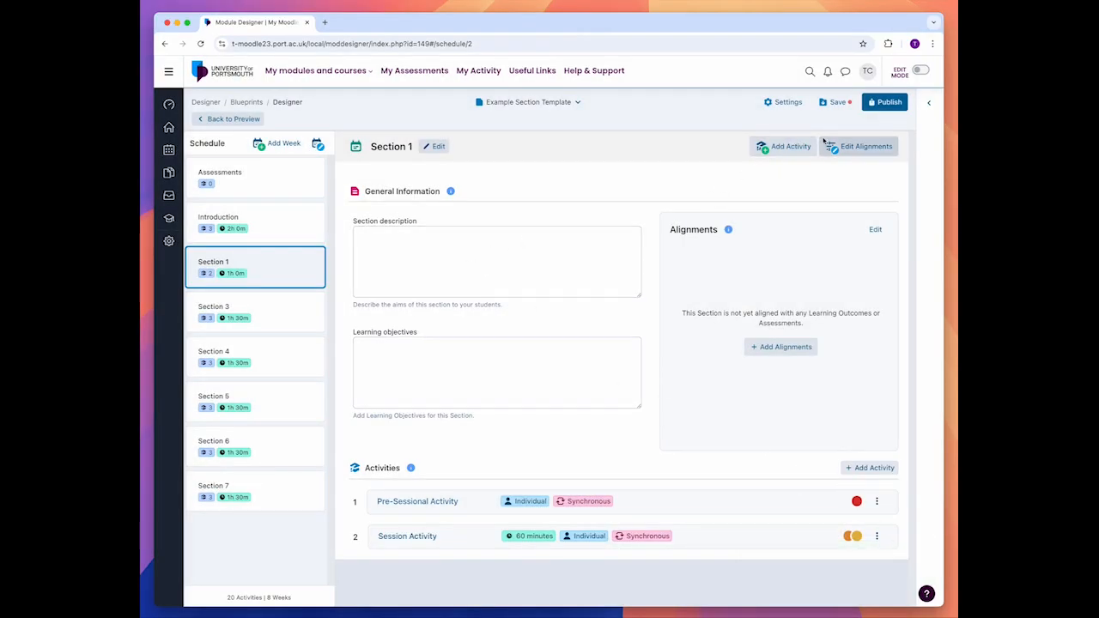
left_click(827, 103)
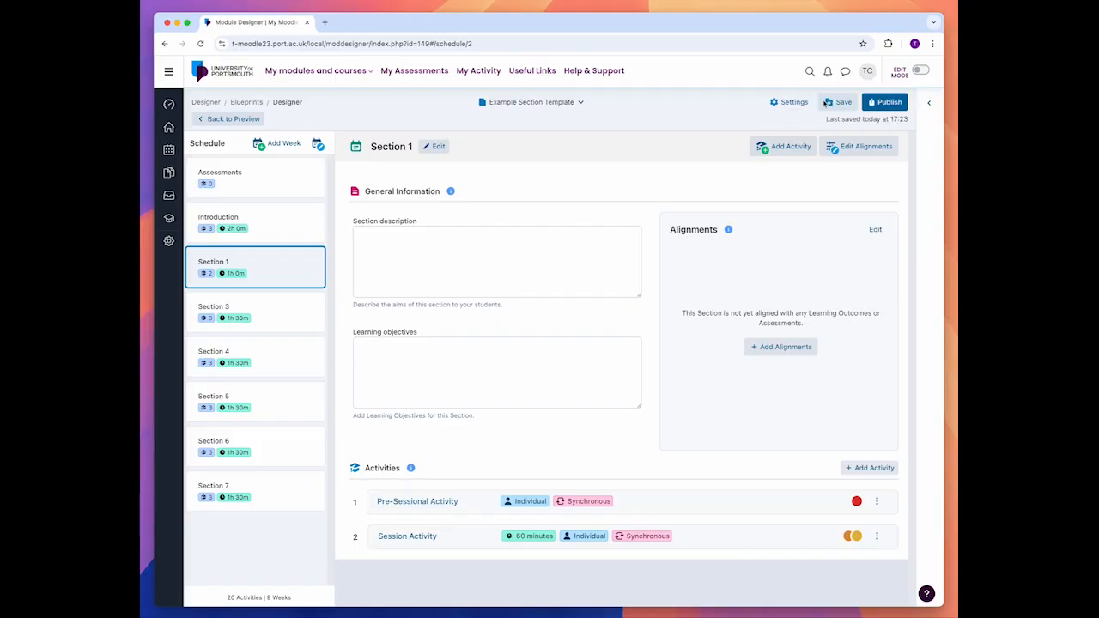
Step: Rename Section 1 as "Planning your learning"
left_click(436, 146)
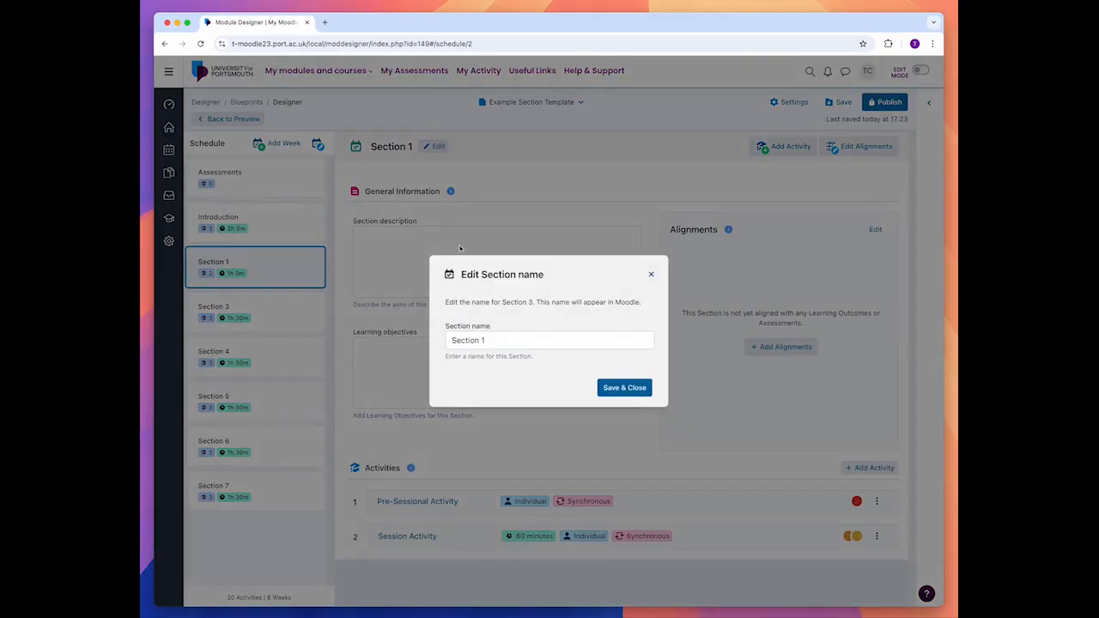
triple_click(507, 341)
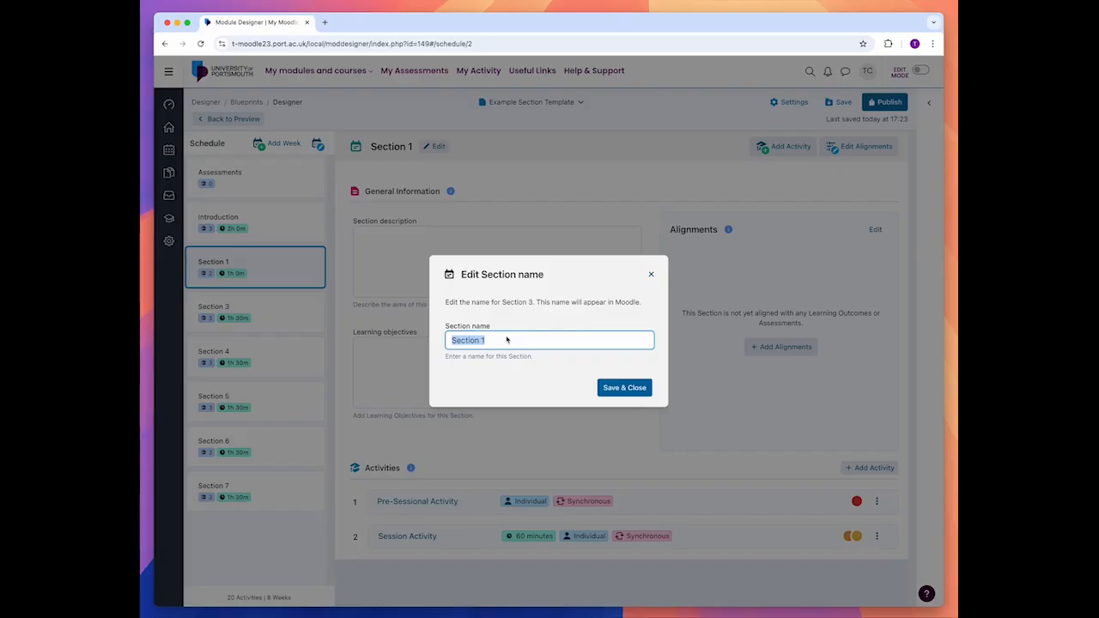
type("Plan")
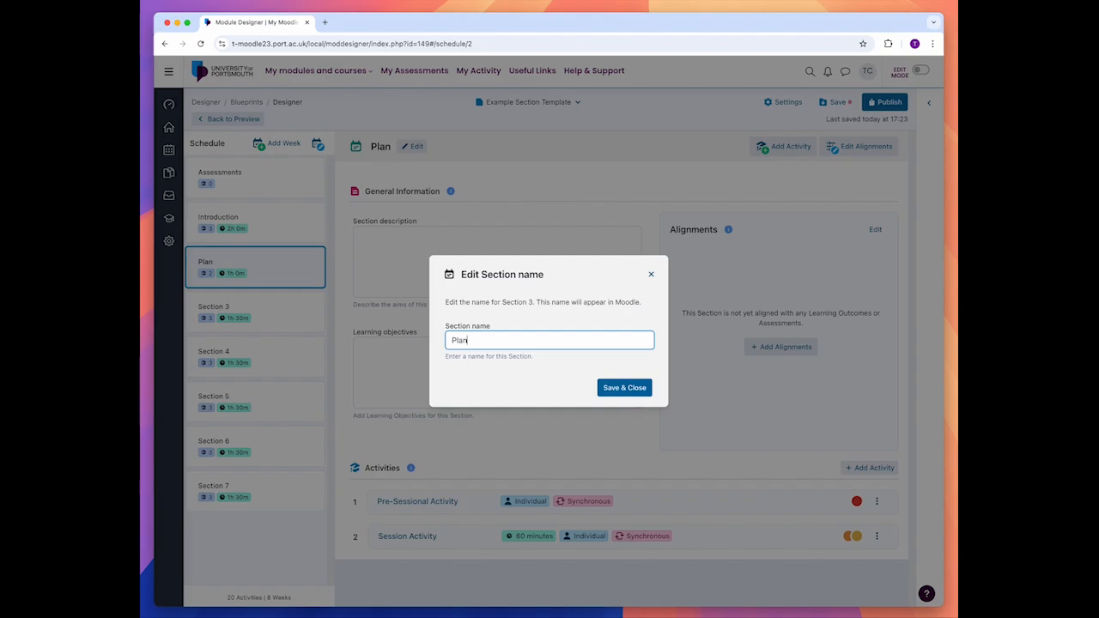
type("ning your")
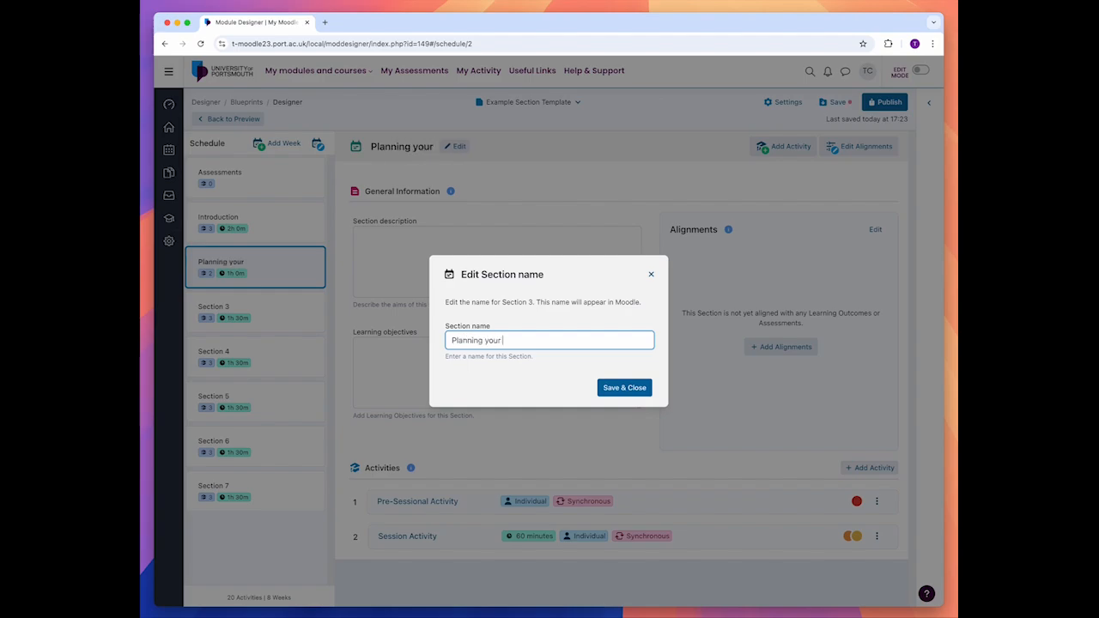
type(" learning")
left_click(626, 388)
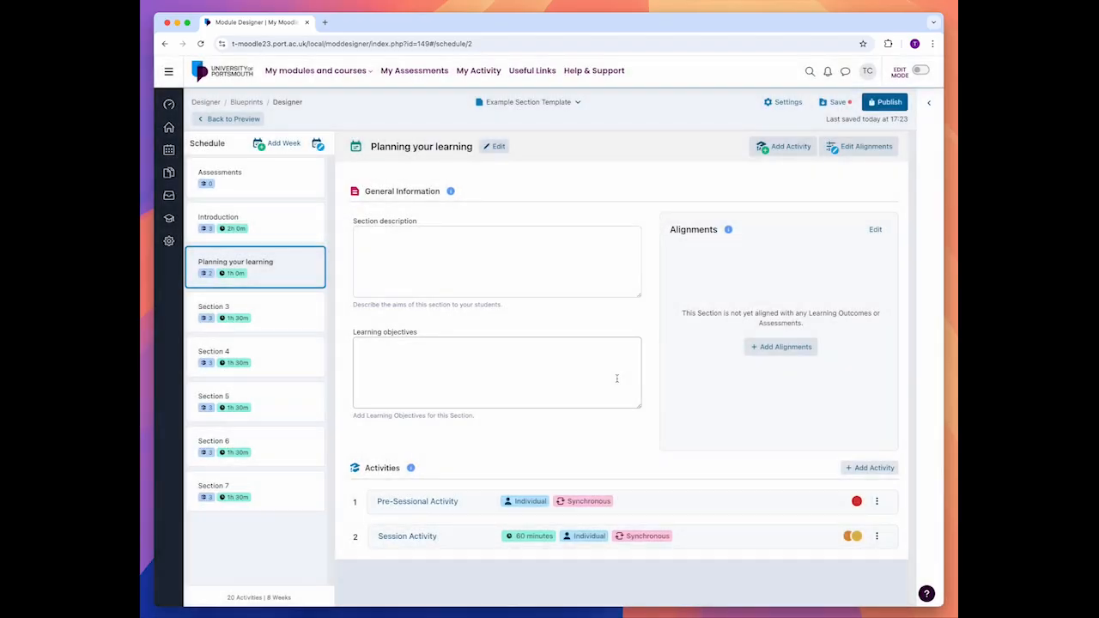
Step: Examine the blueprint's analysis charts for activities per week, activity mix, delivery mode balance and duration trend, and return to the blueprint preview
left_click(297, 320)
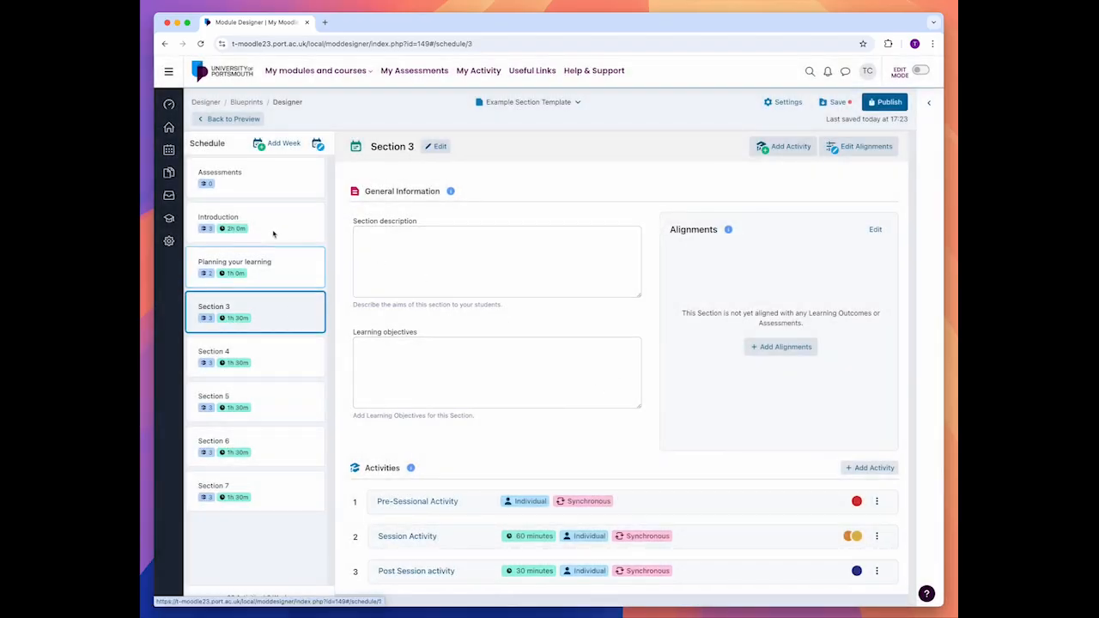
left_click(233, 120)
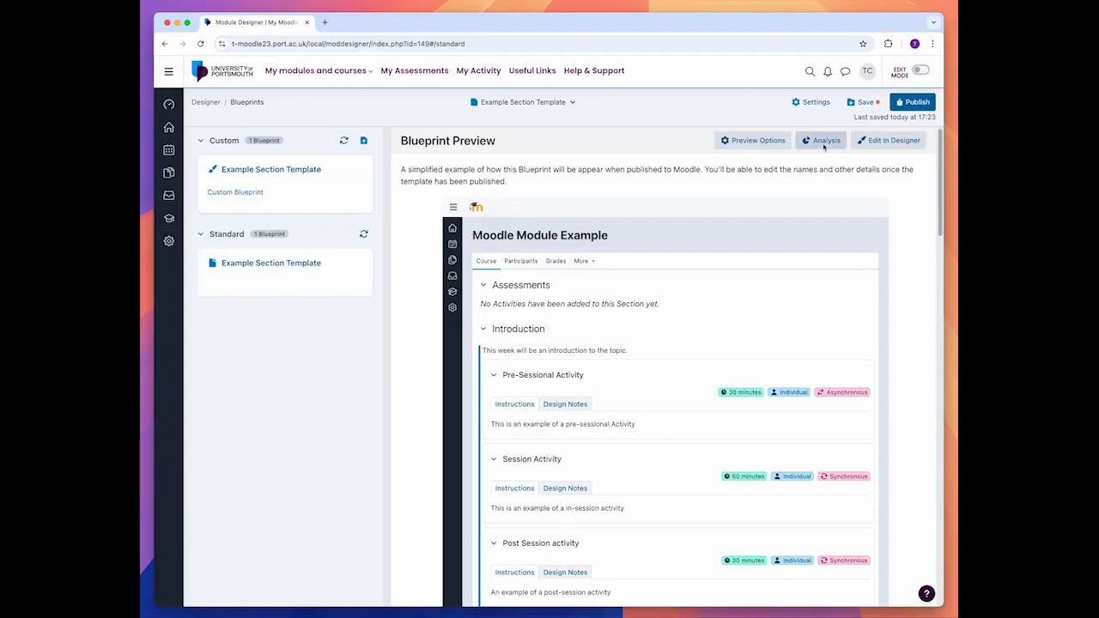
left_click(824, 146)
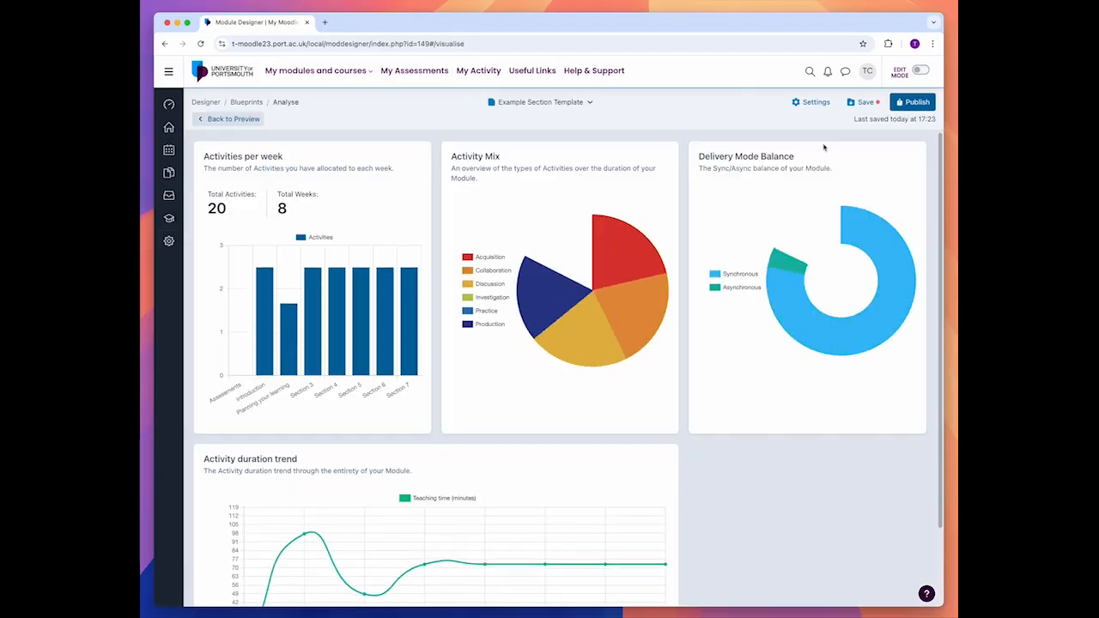
scroll(287, 228, "down", 1)
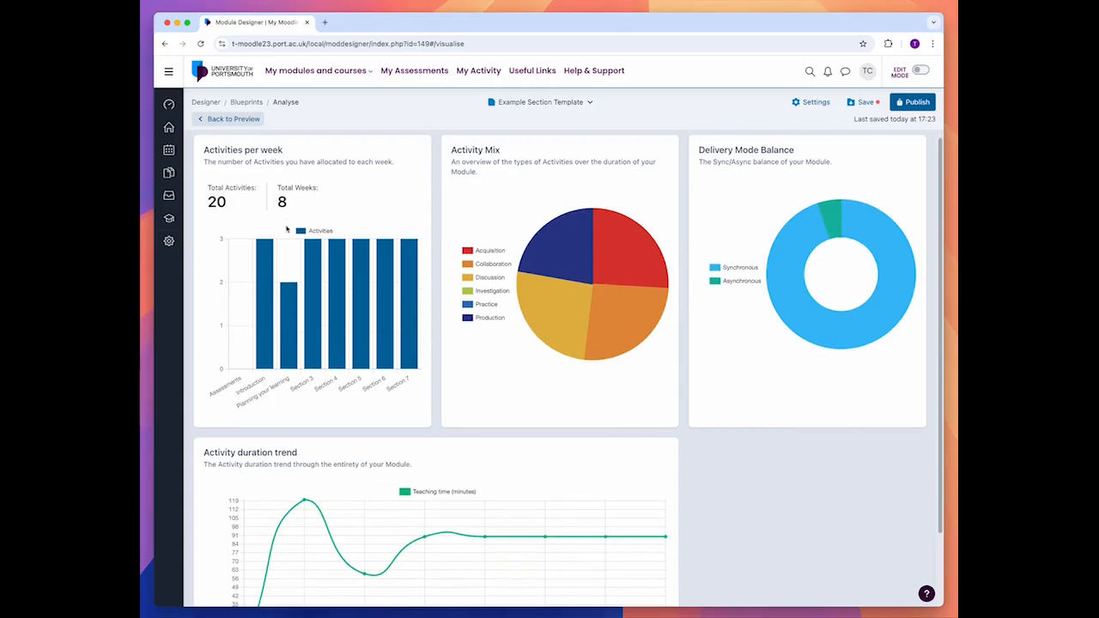
mouse_move(365, 280)
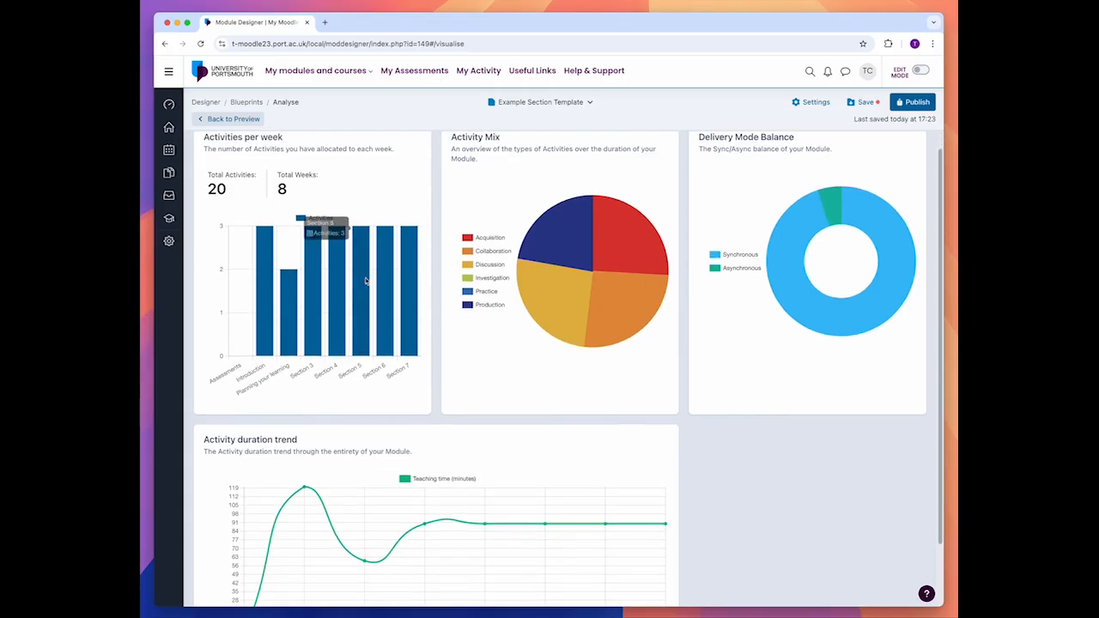
scroll(500, 287, "up", 1)
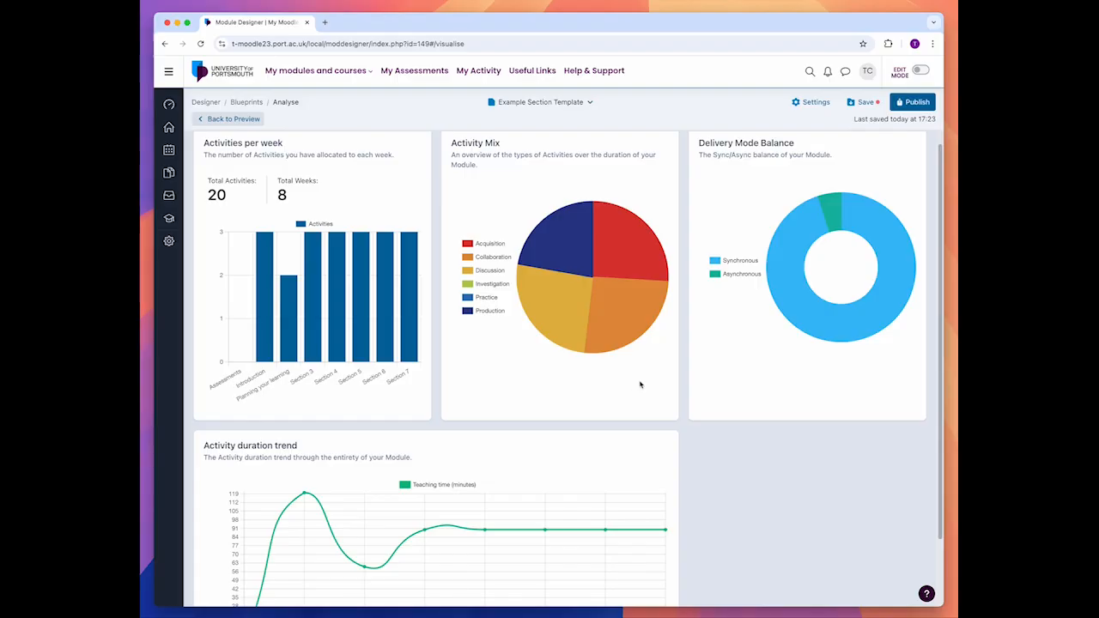
mouse_move(825, 229)
scroll(793, 386, "down", 2)
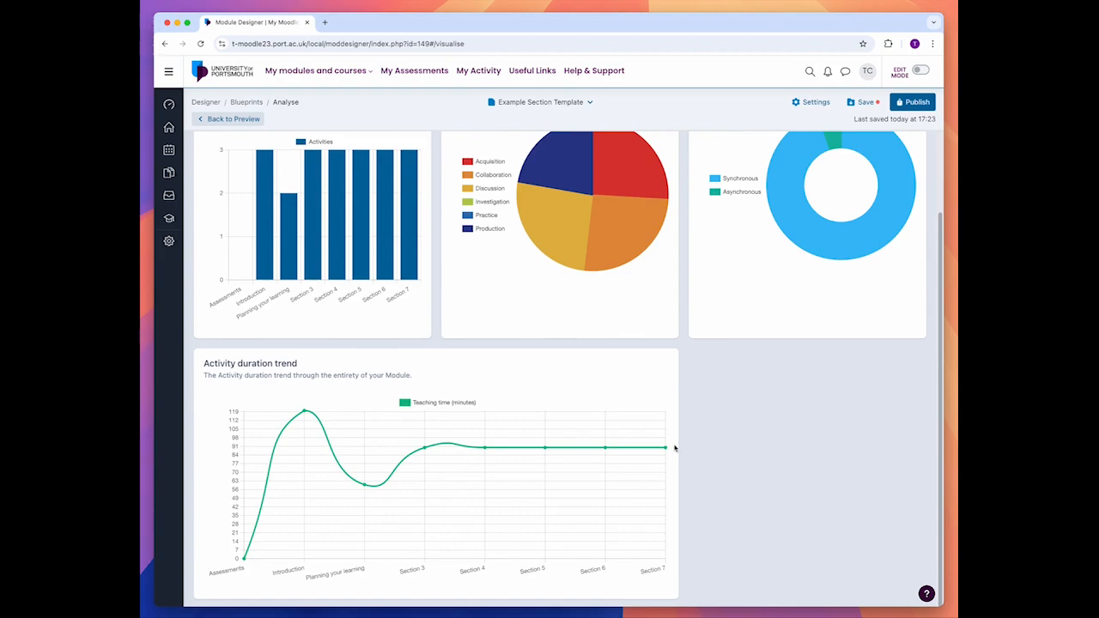
left_click(222, 120)
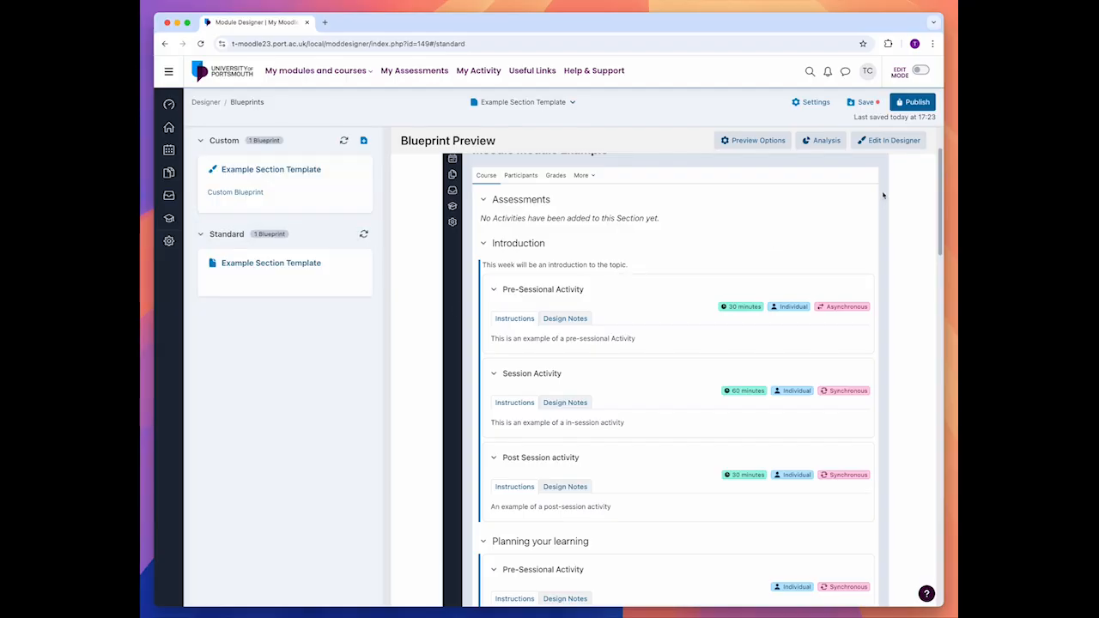
Step: Save the blueprint and publish it to the Moodle module with publishing in place left off
left_click(864, 102)
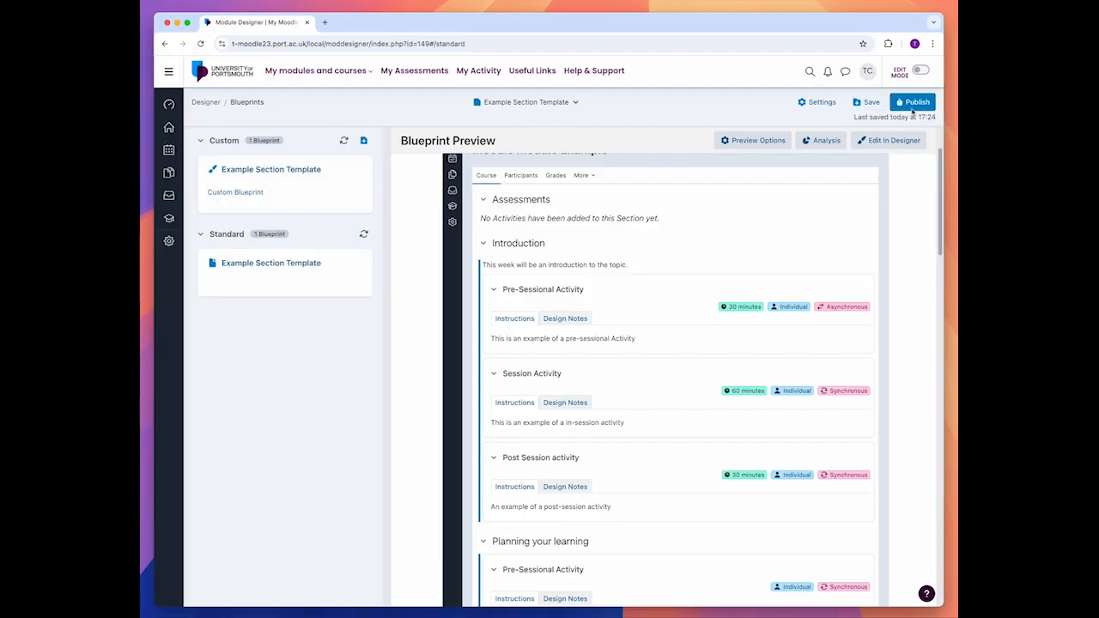
left_click(914, 103)
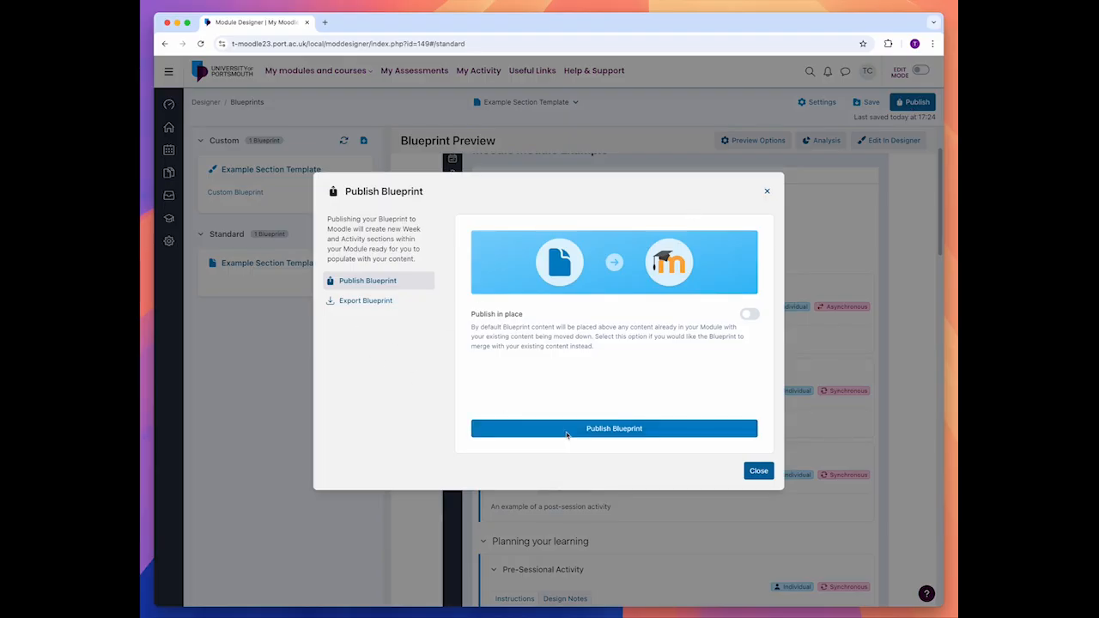
left_click(567, 434)
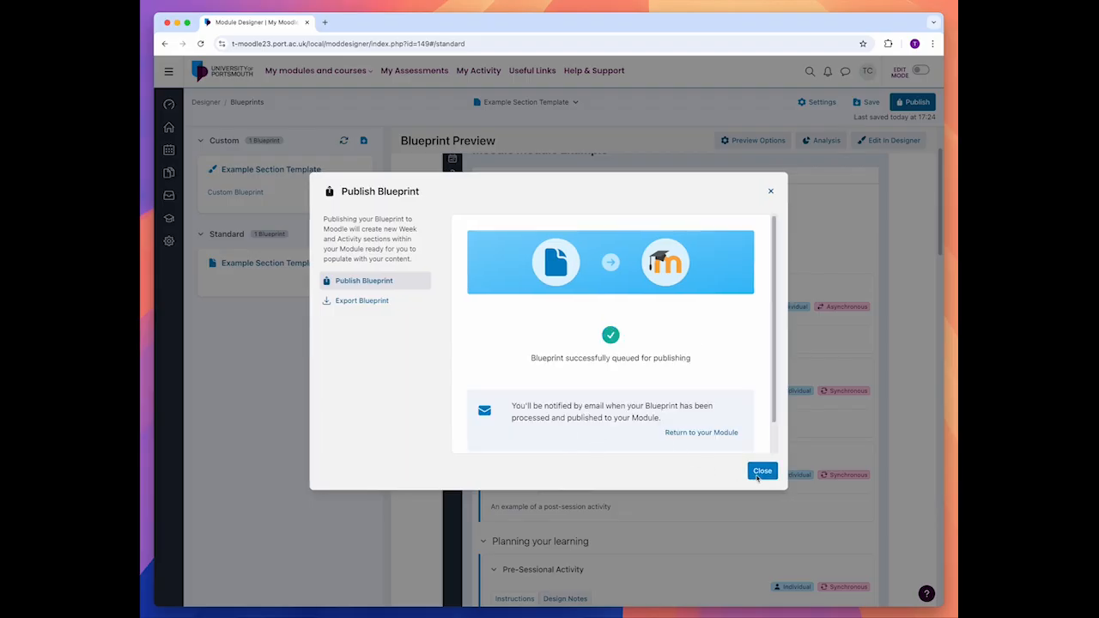
left_click(759, 478)
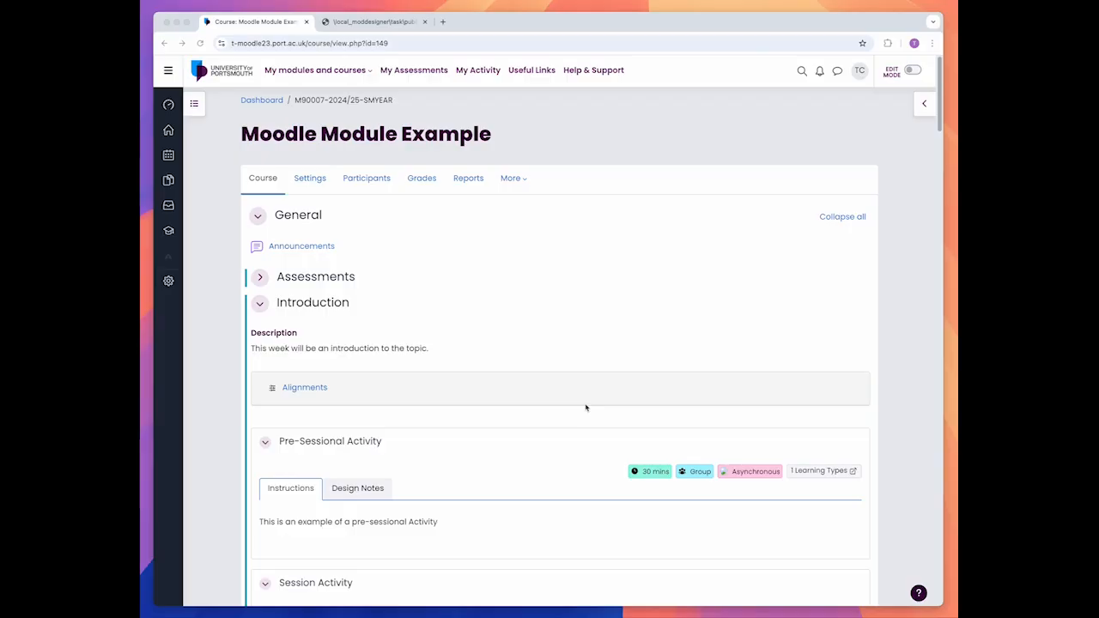
Step: Expand the Introduction section's alignments in the published module to check its learning outcomes and assessments
scroll(586, 408, "down", 1)
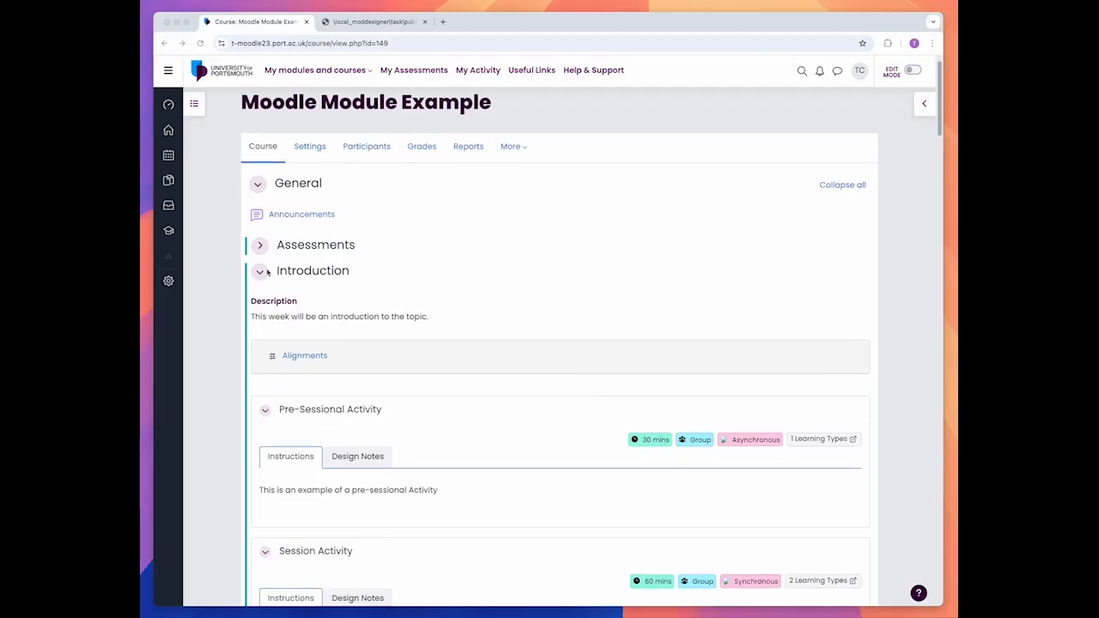
scroll(454, 392, "down", 5)
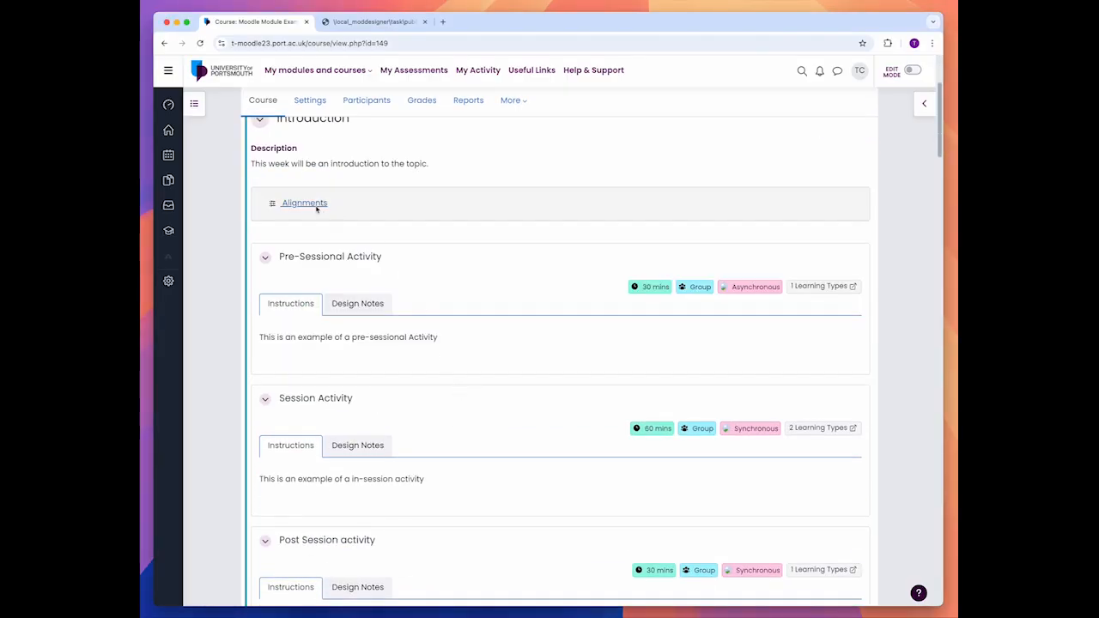
left_click(315, 206)
scroll(429, 345, "down", 1)
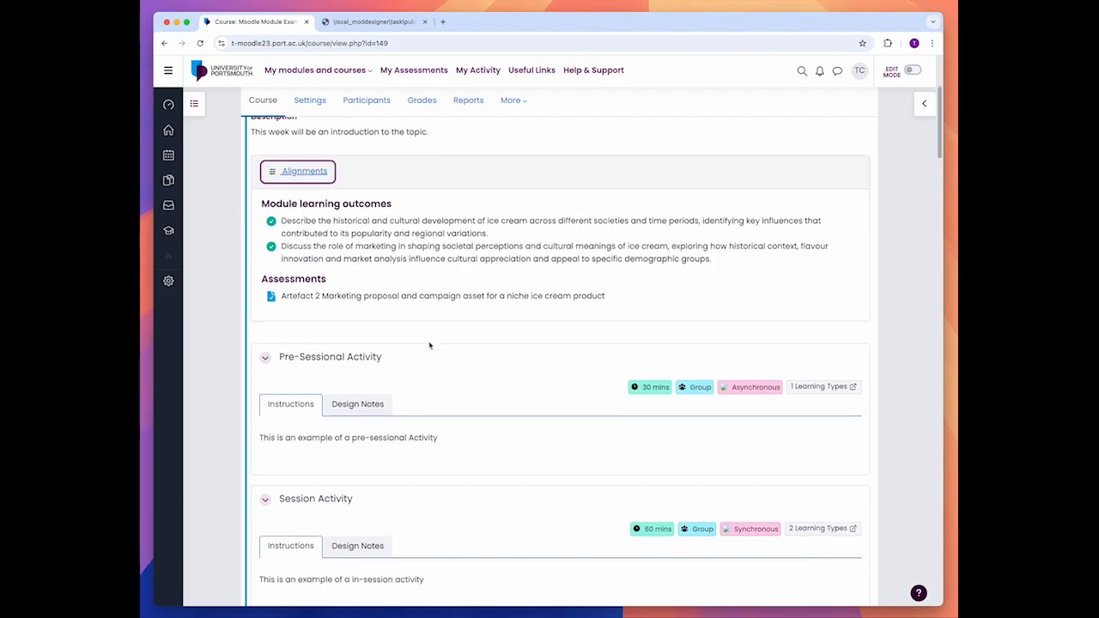
Step: Review the published Pre-Sessional Activity's design notes and instructions, and look over the Introduction section's other activities
scroll(510, 369, "down", 1)
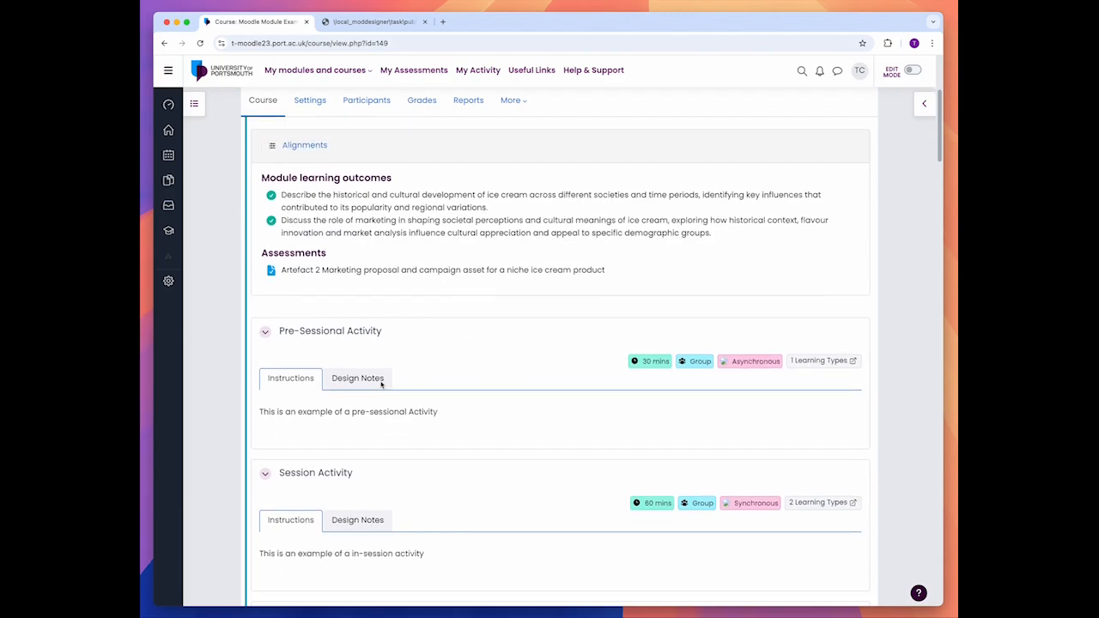
scroll(495, 384, "down", 1)
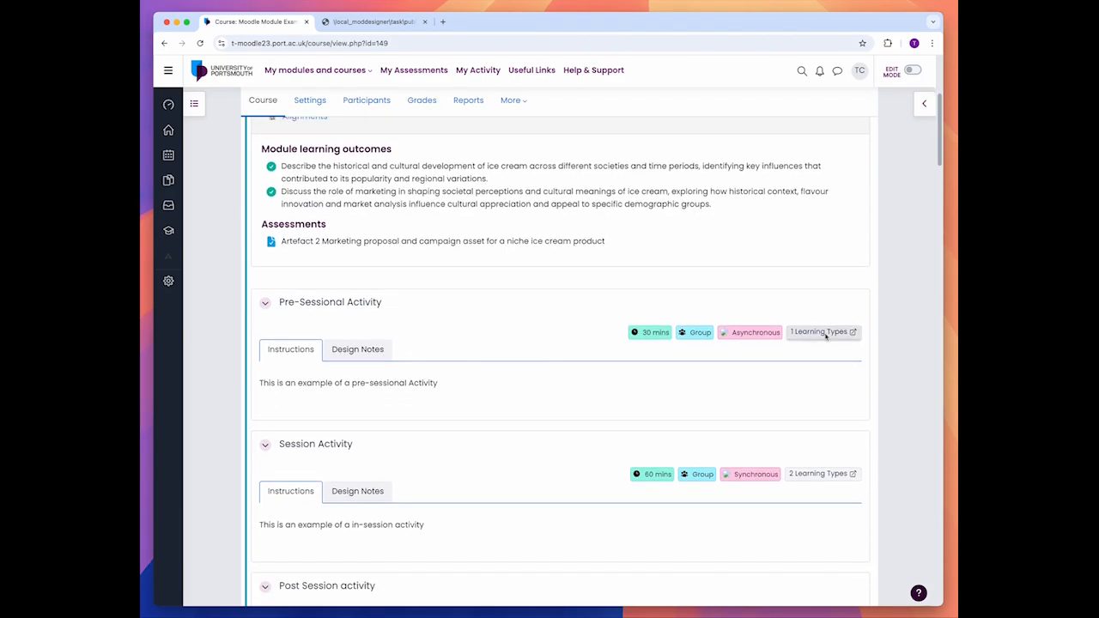
left_click(361, 354)
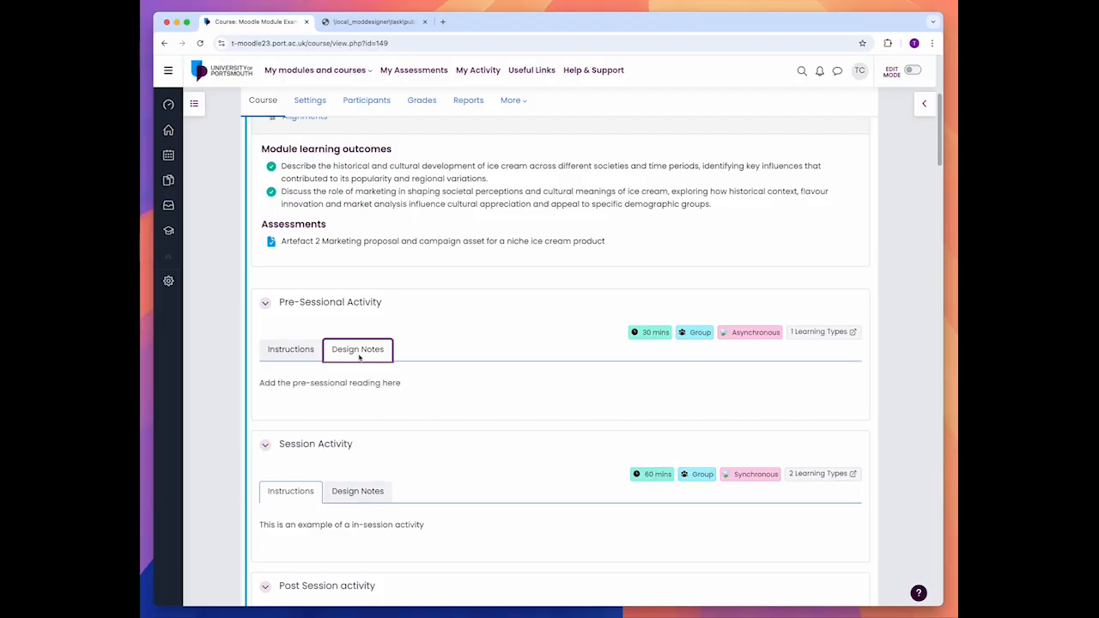
left_click(291, 350)
scroll(465, 350, "down", 1)
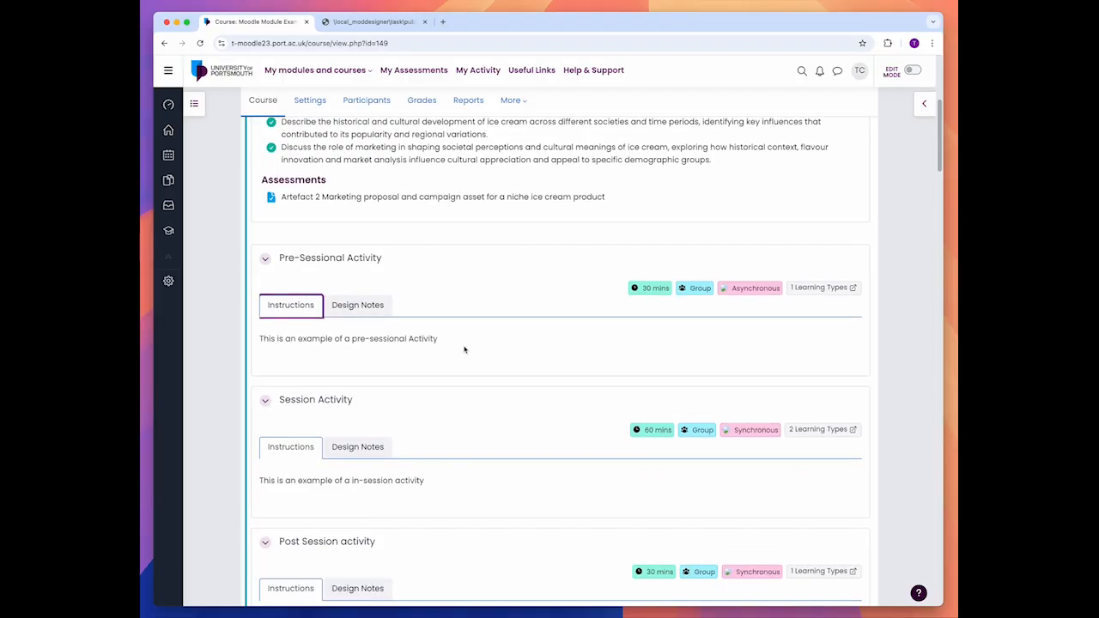
scroll(464, 349, "down", 2)
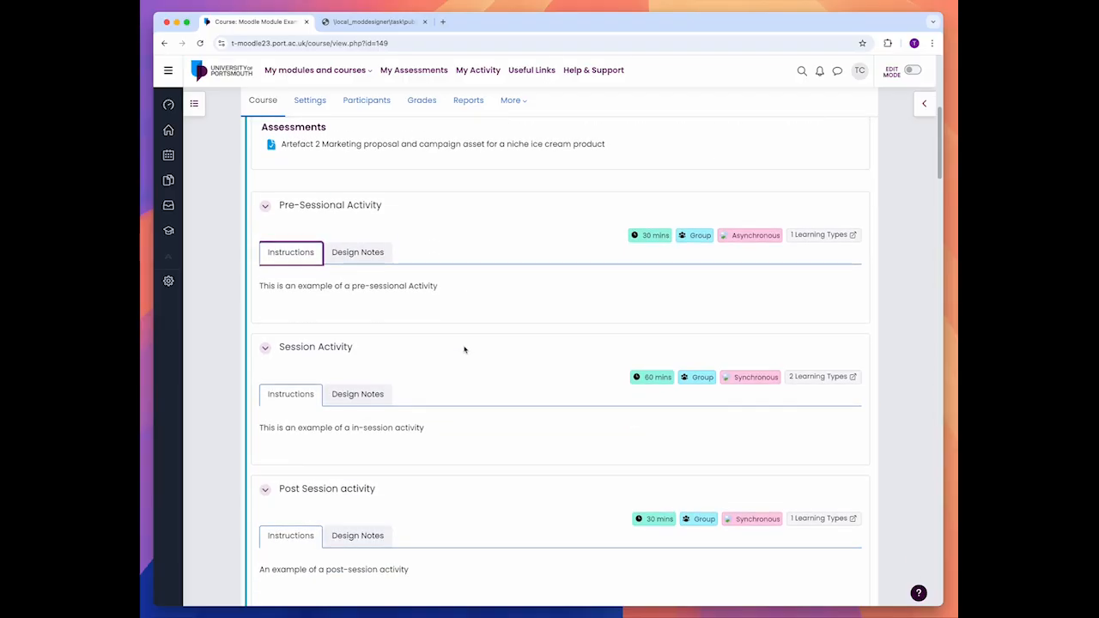
Step: Review the published Session Activity's design notes and its instructions
left_click(358, 398)
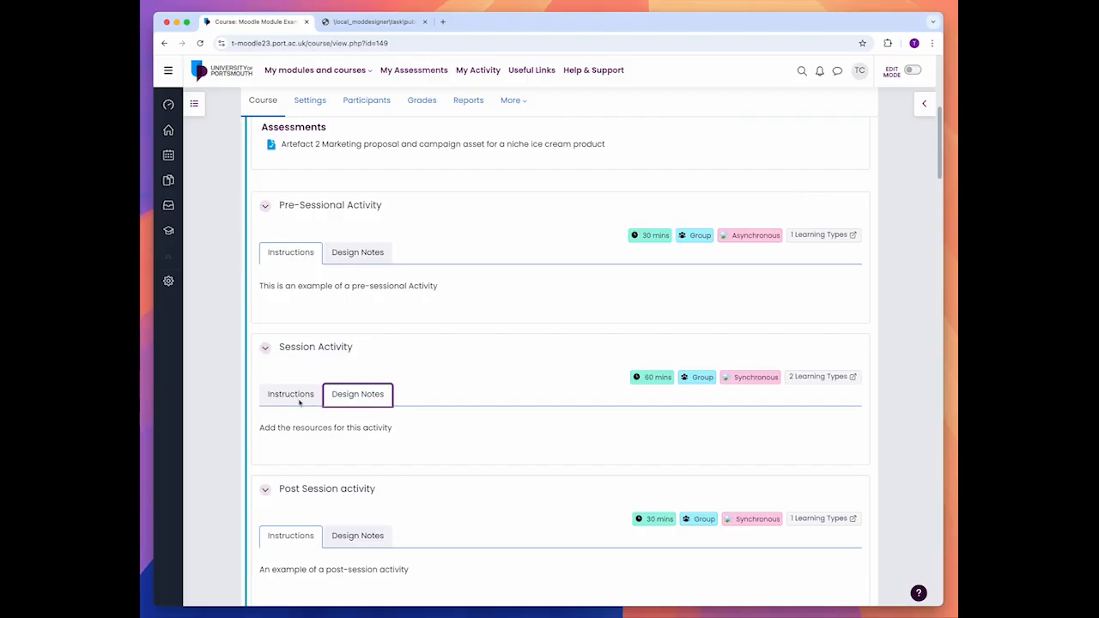
left_click(297, 397)
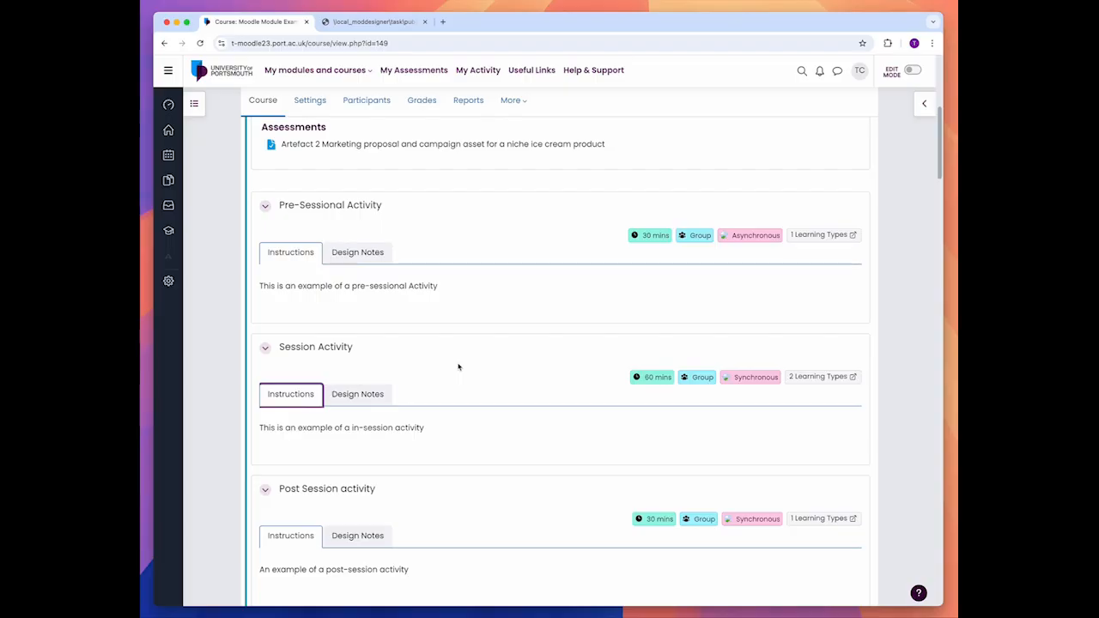
scroll(458, 367, "up", 1)
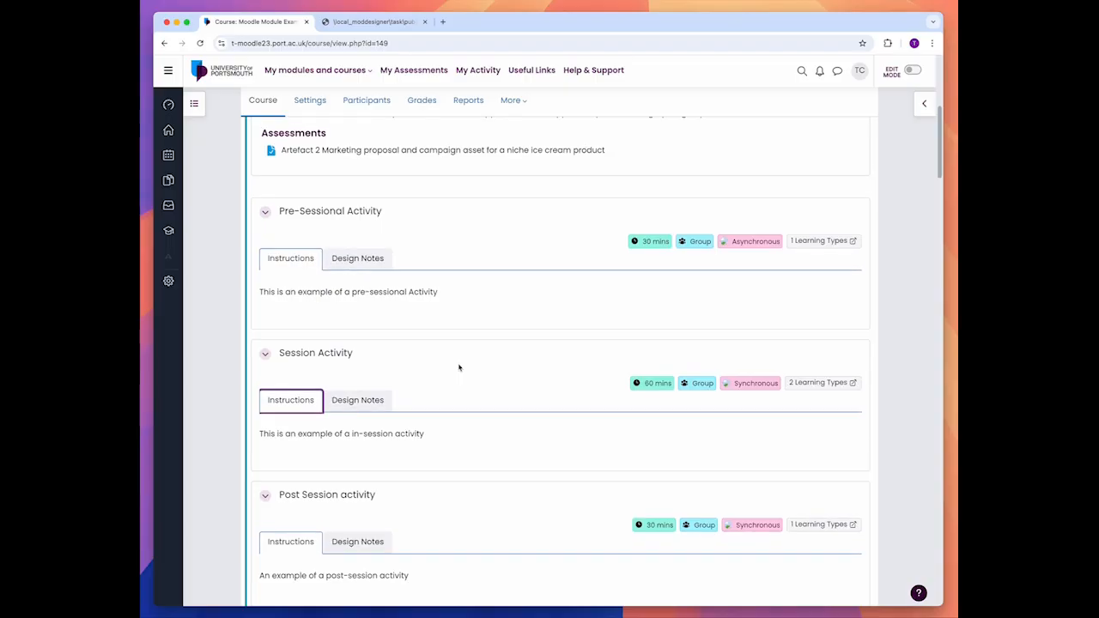
Step: Turn on editing for the module and browse all activities and resources that can be added to the Pre-Sessional Activity
left_click(914, 71)
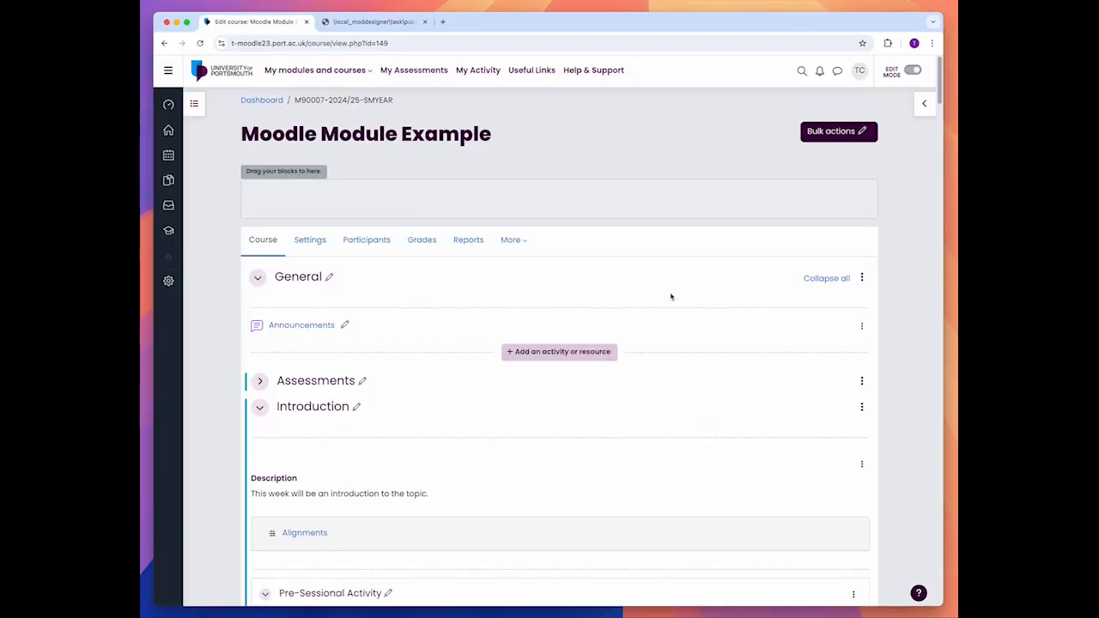
scroll(672, 297, "down", 5)
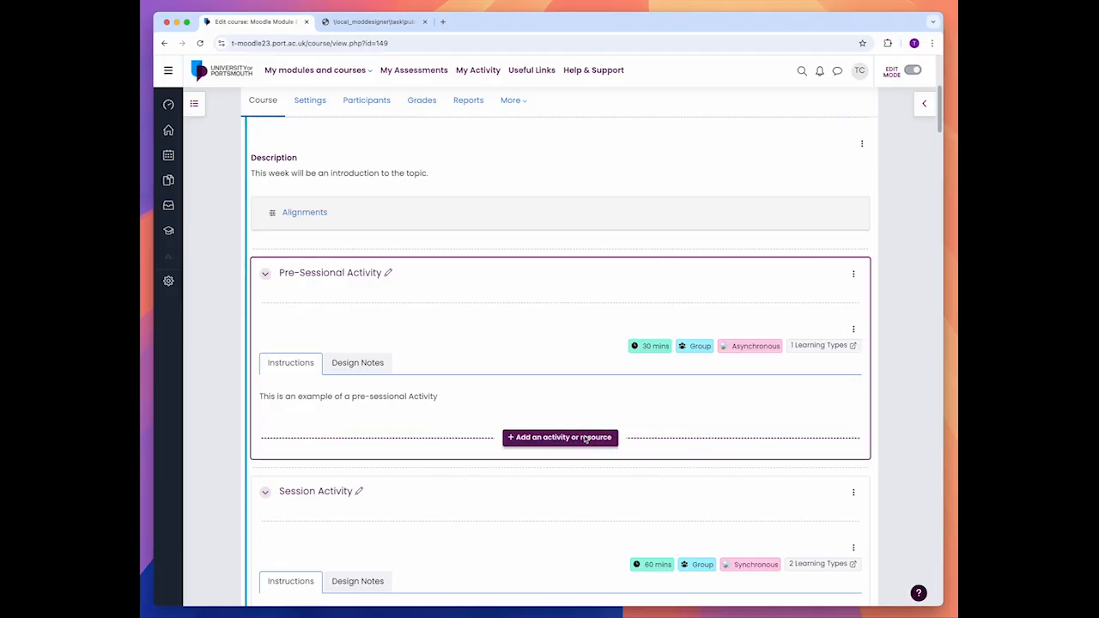
left_click(585, 439)
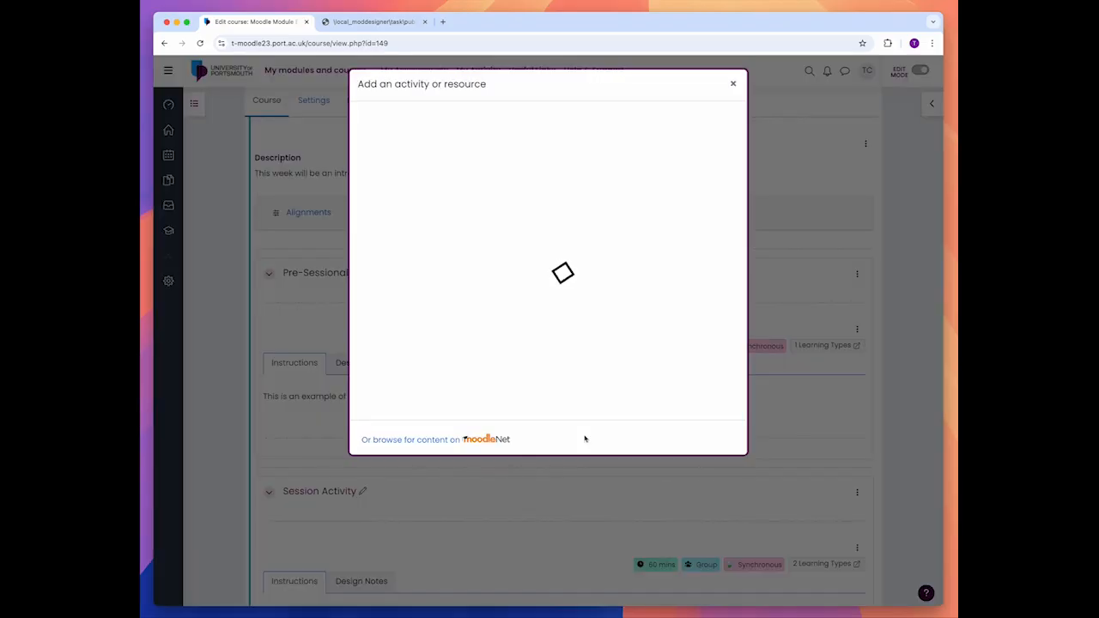
left_click(414, 149)
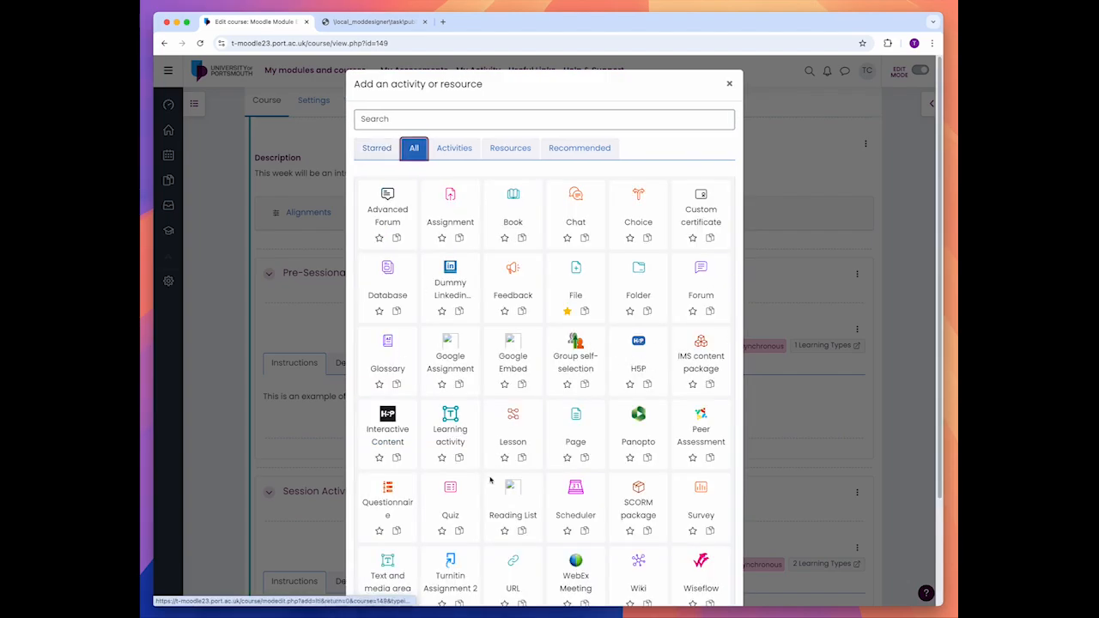
scroll(477, 508, "down", 1)
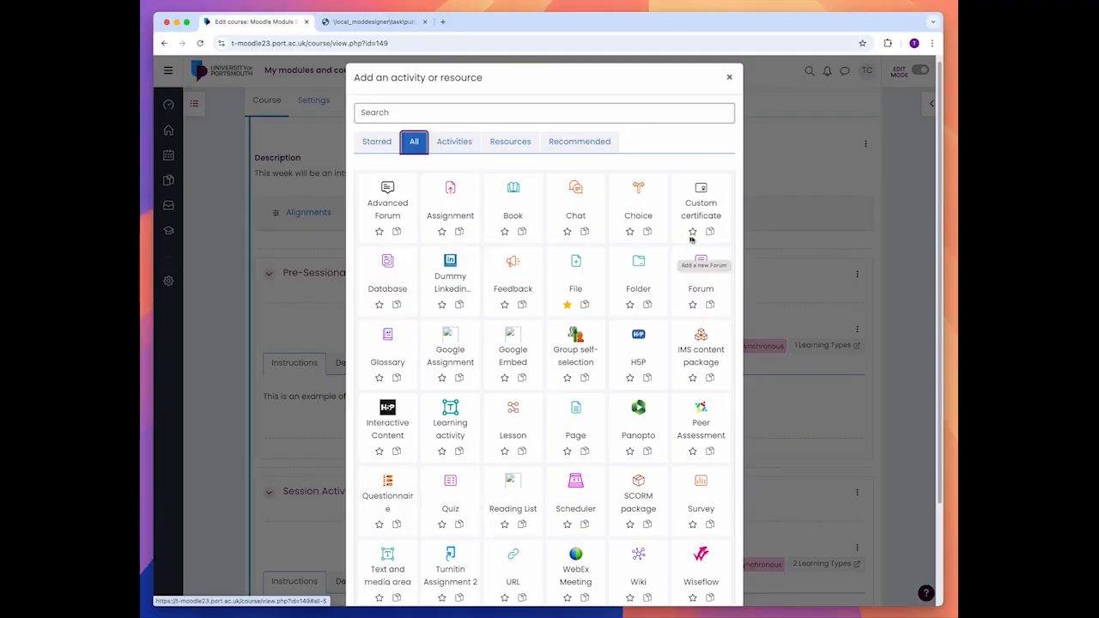
scroll(668, 303, "down", 1)
scroll(666, 306, "down", 3)
scroll(670, 311, "up", 3)
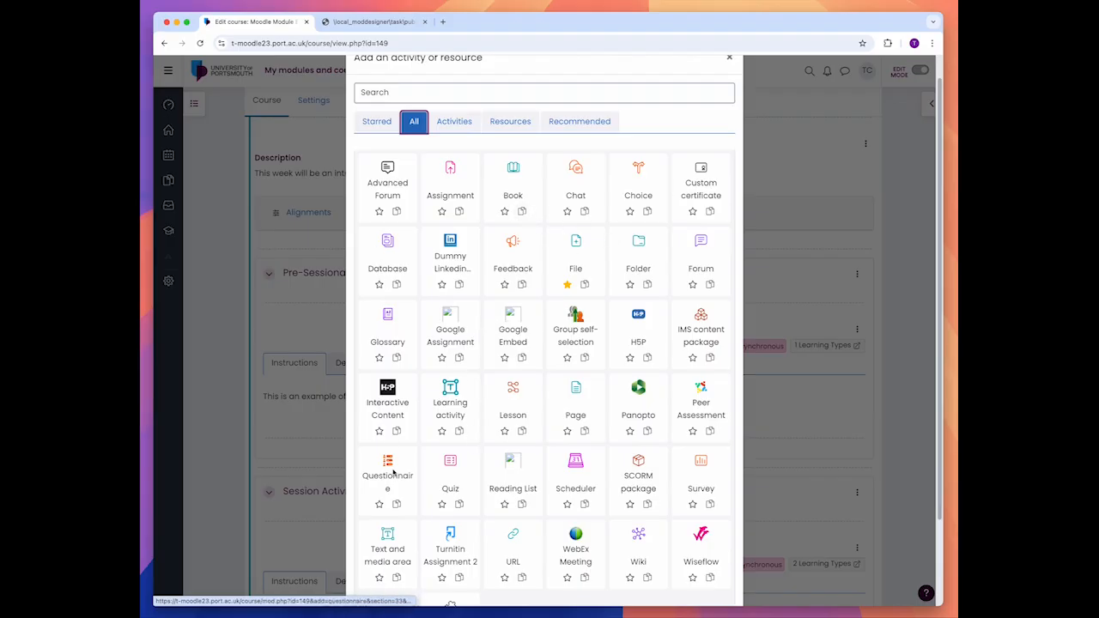
Step: Find the Page resource by searching for "page" and start adding it to the Pre-Sessional Activity
left_click(467, 92)
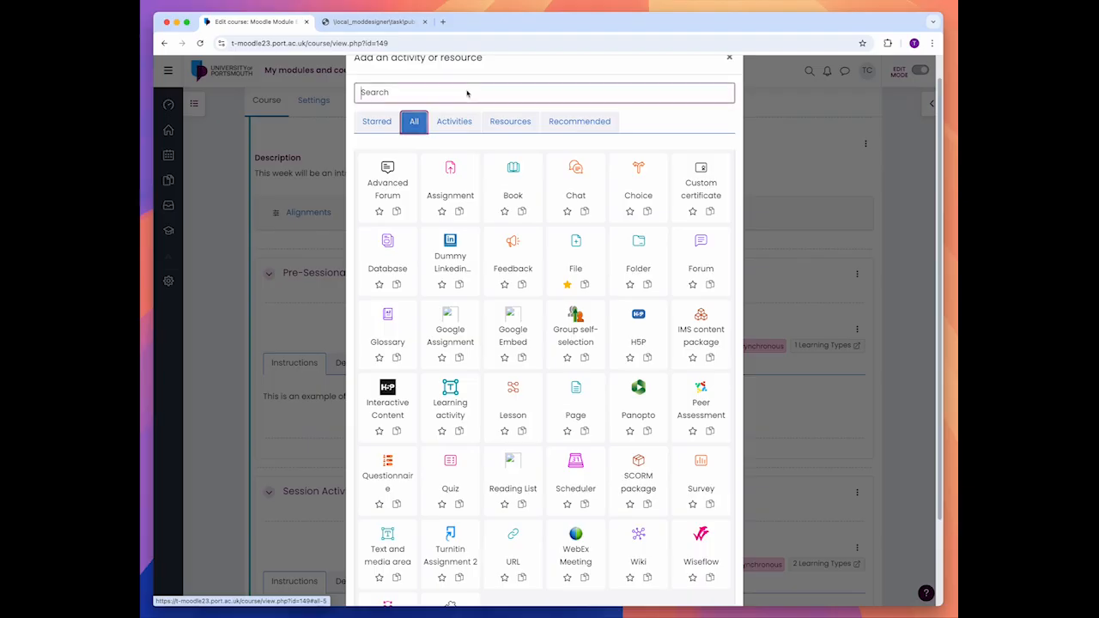
type("page")
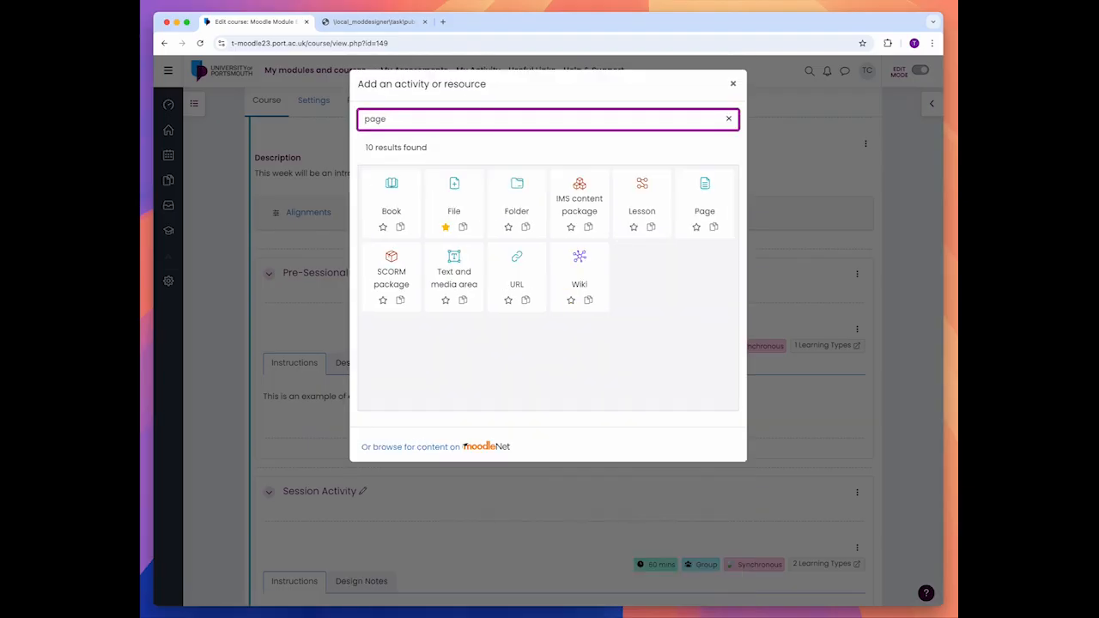
left_click(697, 199)
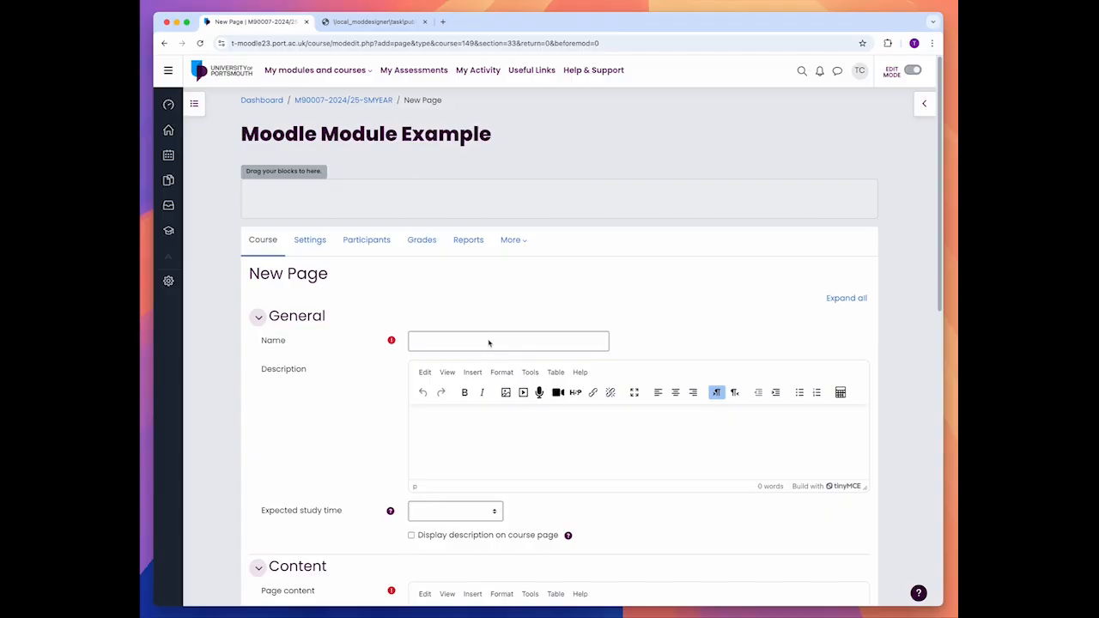
Step: Name the new page "Pre-reading" and give it the description "This is your pre-reading."
left_click(488, 344)
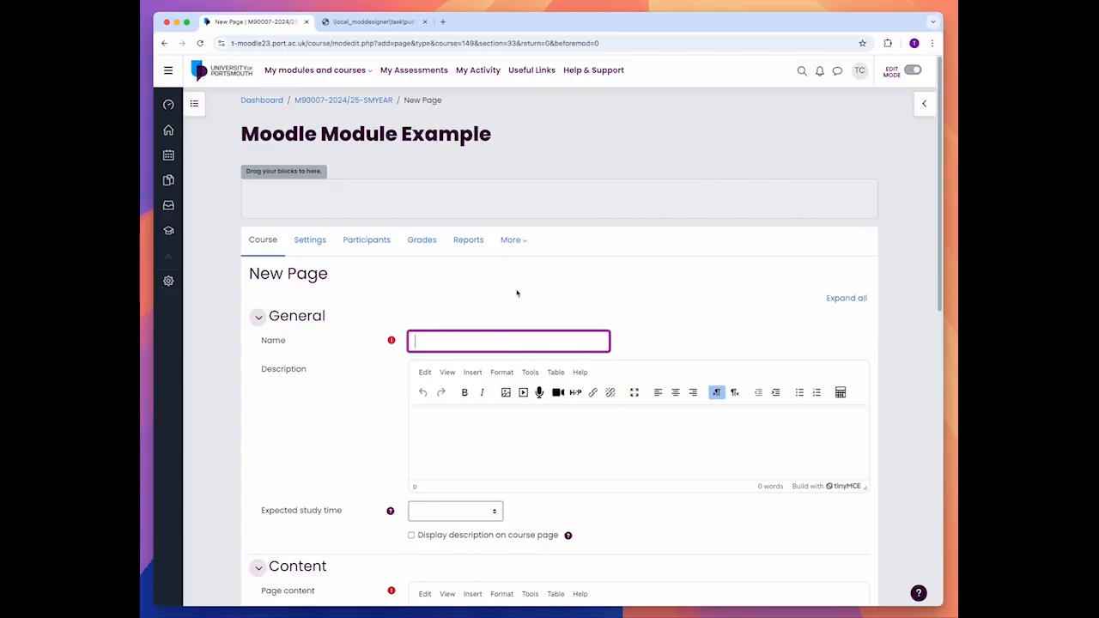
type("Pre-reading")
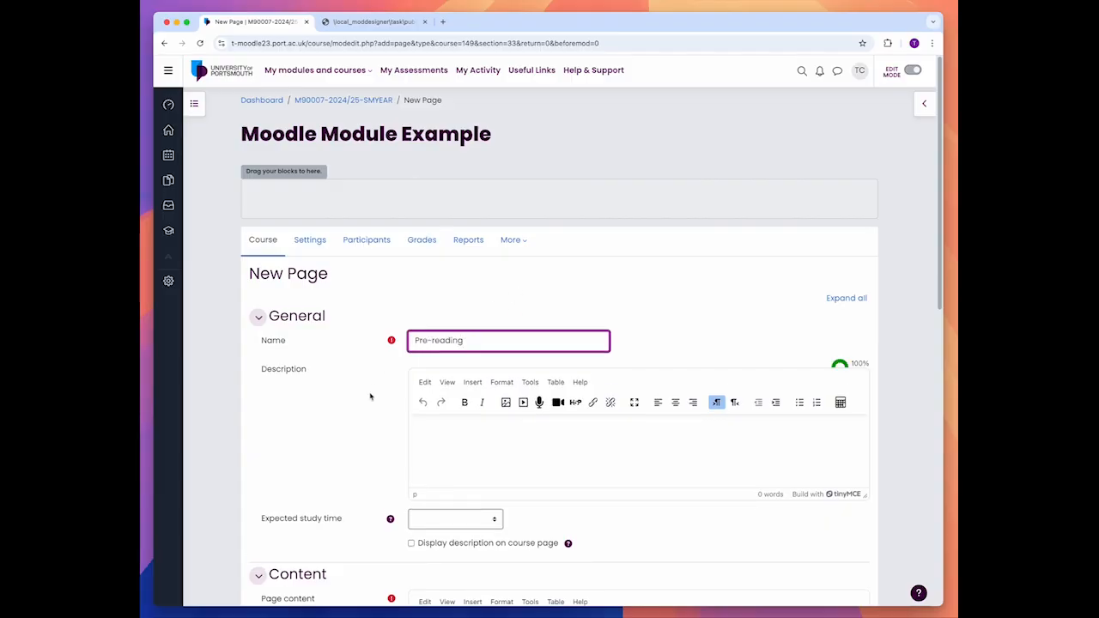
left_click(471, 462)
scroll(364, 417, "down", 1)
type("T")
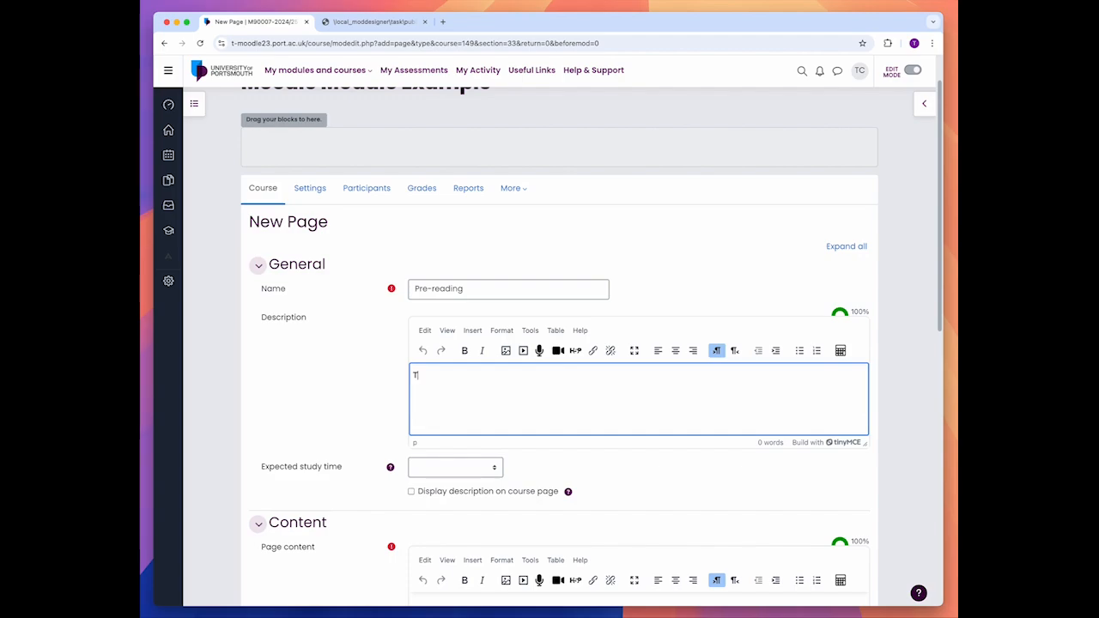
type("his is your pre-reading.")
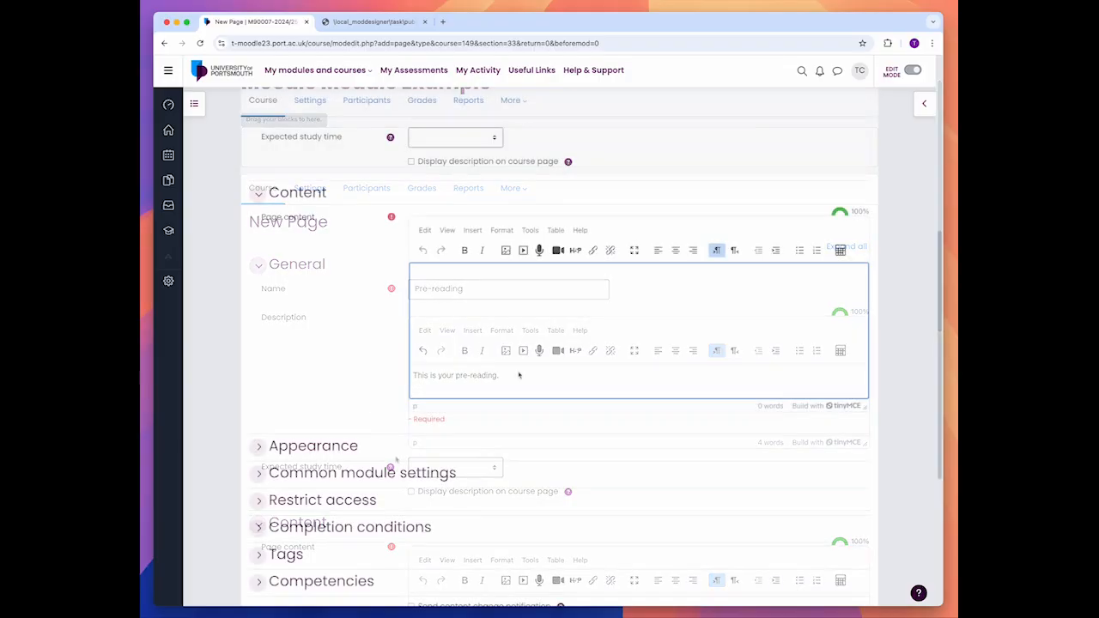
Step: Enter "Reading" as the page content, then save the page and return to the course
type("Reality")
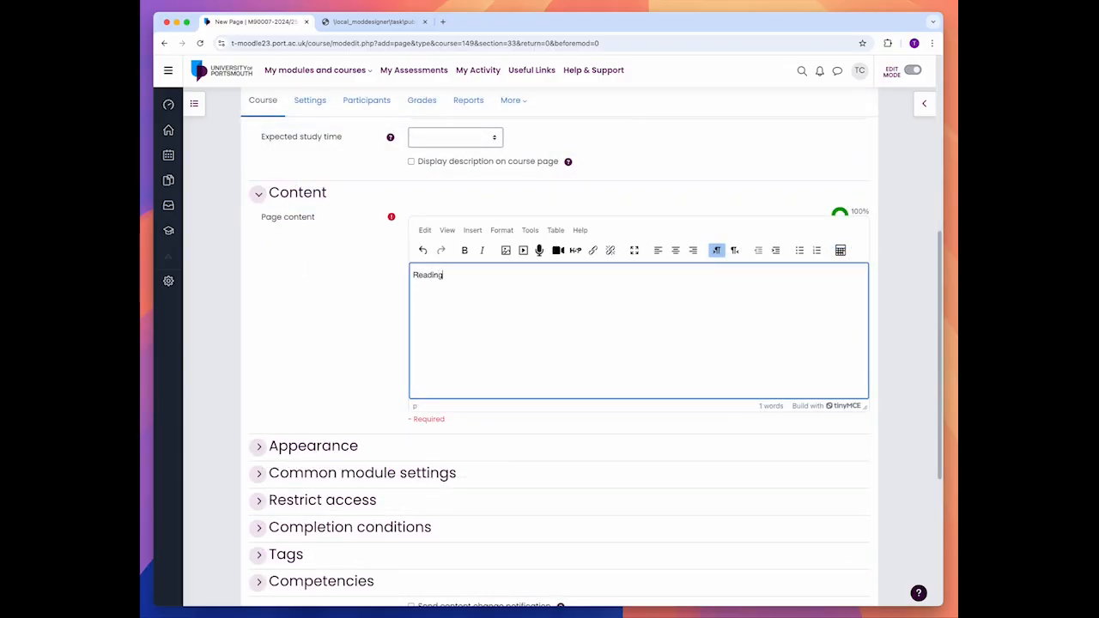
scroll(420, 484, "down", 5)
left_click(471, 364)
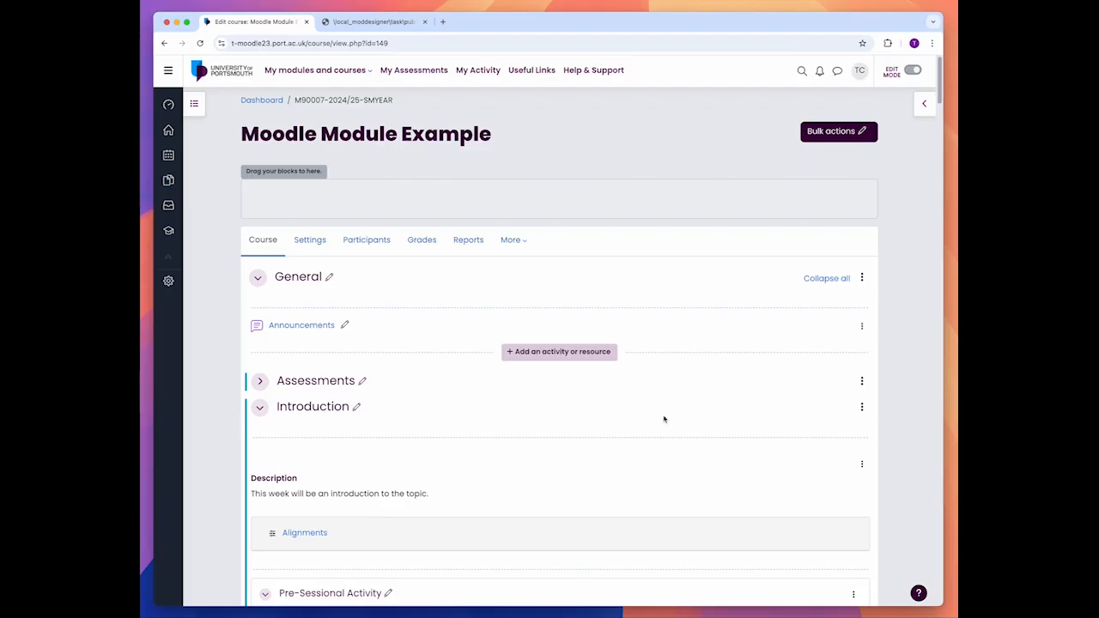
Step: Turn off editing and check the Pre-reading page under the Pre-Sessional Activity
scroll(591, 455, "down", 5)
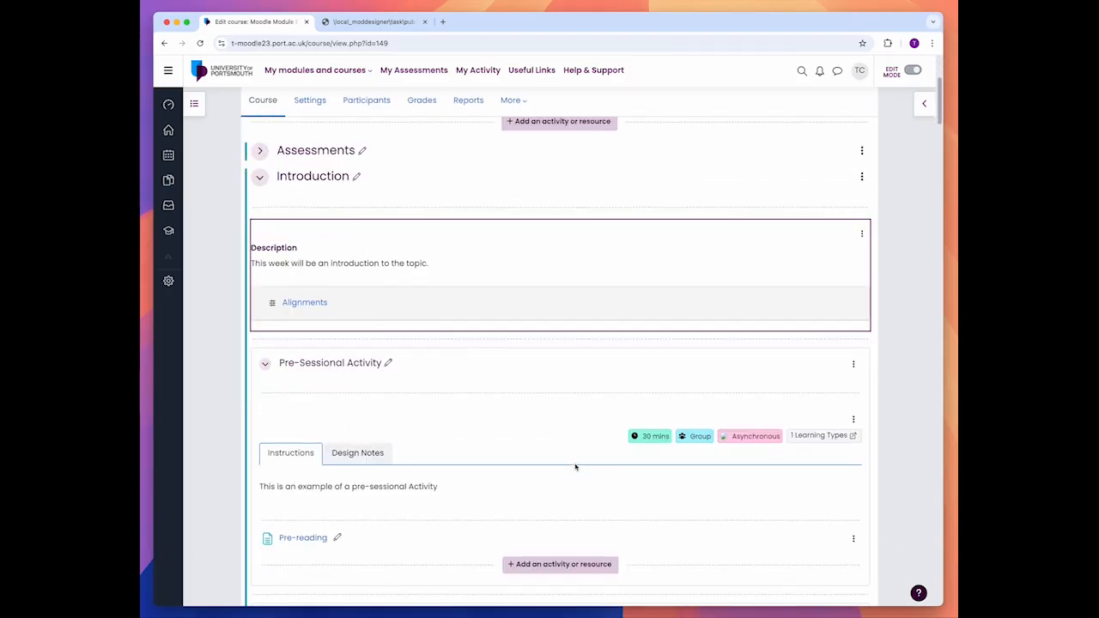
left_click(912, 70)
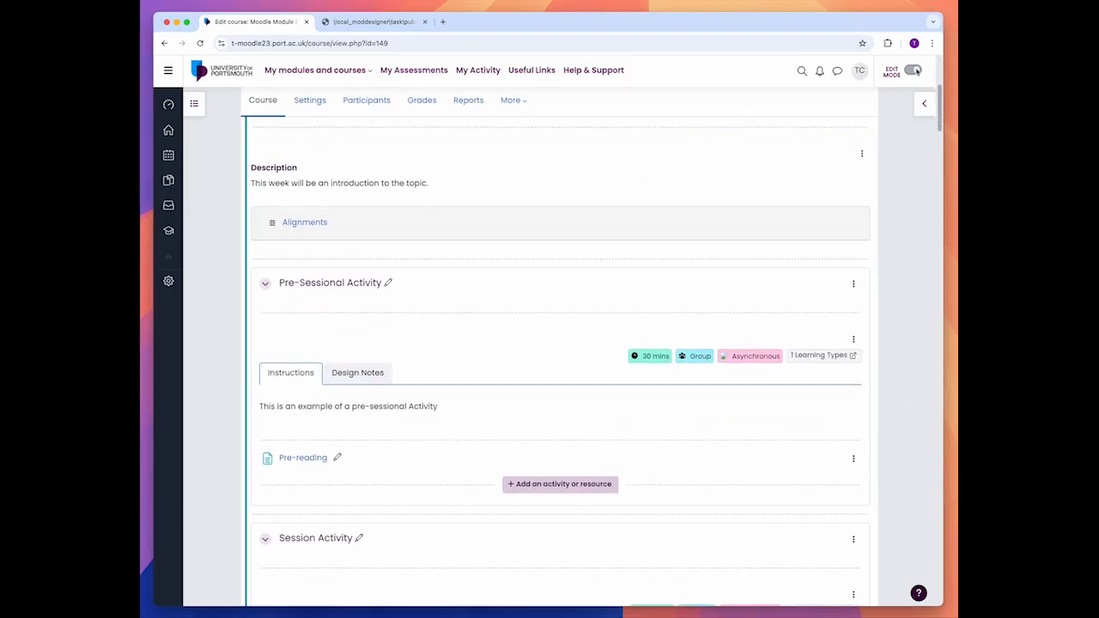
scroll(584, 386, "down", 4)
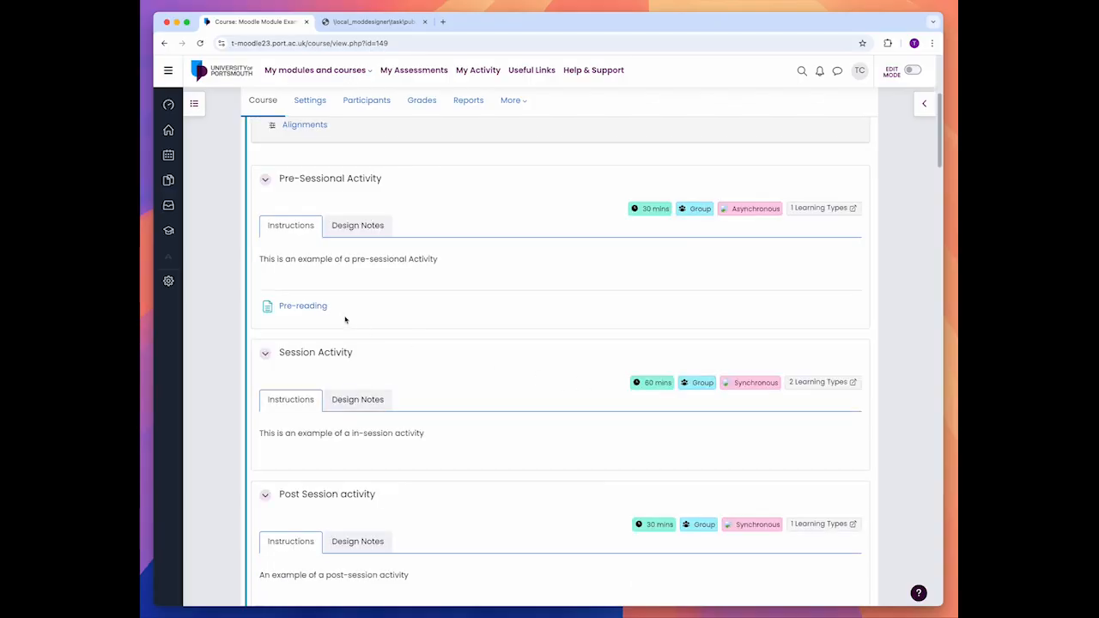
scroll(576, 336, "up", 1)
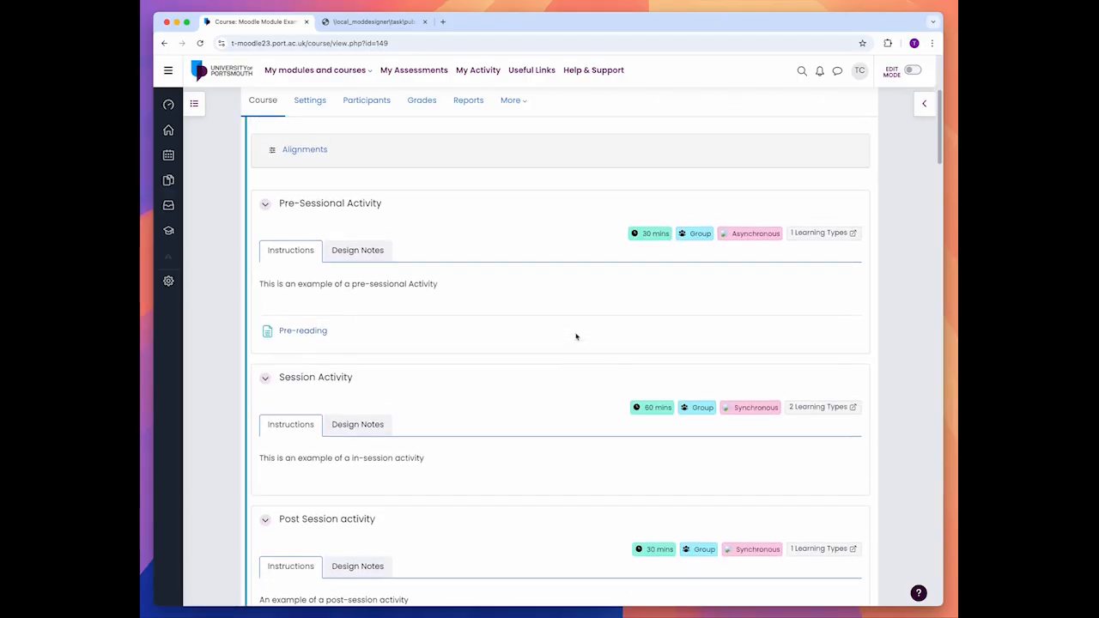